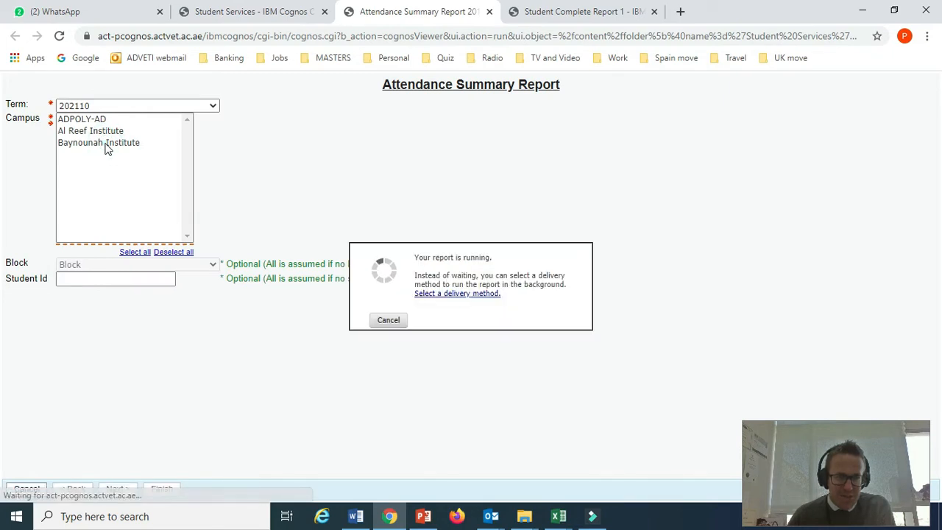
Run the Attendance Summary Report for the Baynounah Institute campus in term 202110 and look through its rows
click(101, 265)
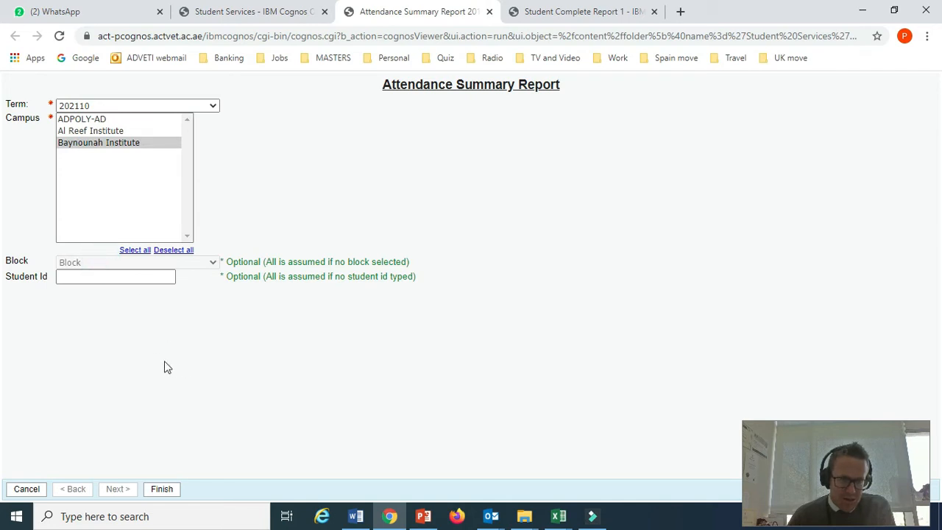
click(162, 490)
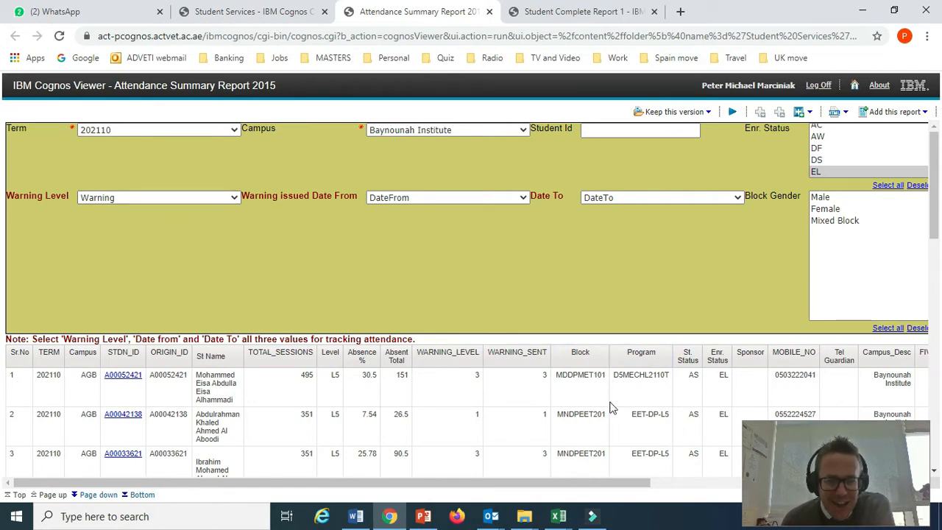
scroll(505, 424, down, 10)
scroll(498, 444, up, 10)
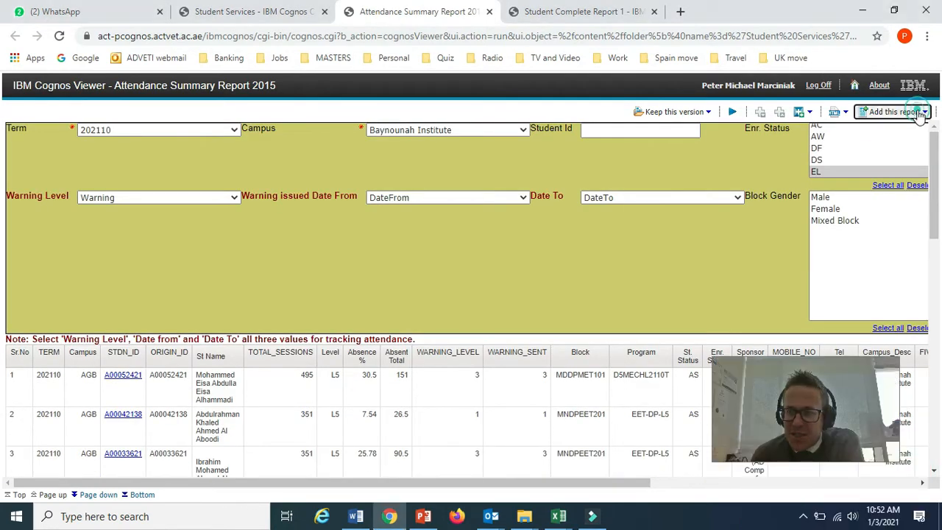
Export the attendance report as Excel 2007 Data and open the downloaded workbook in Excel
click(846, 112)
click(846, 112)
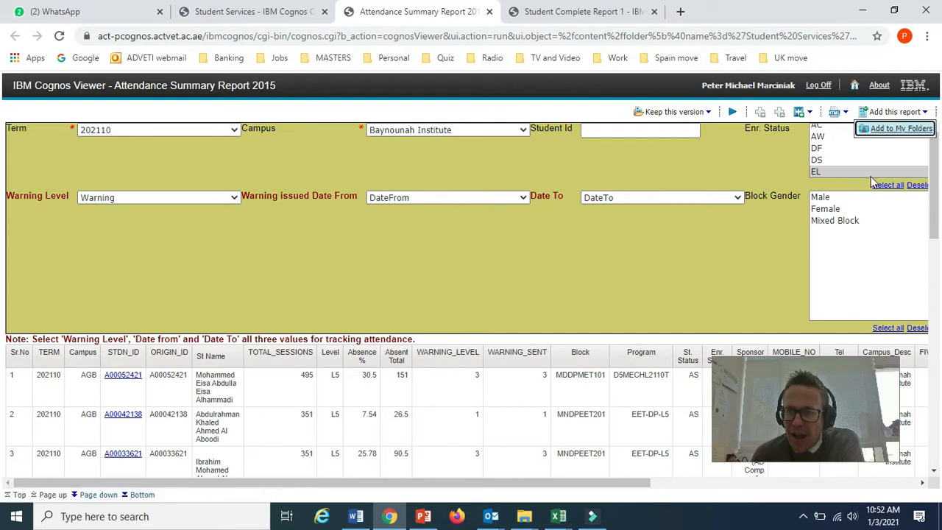
click(846, 113)
mouse_move(855, 176)
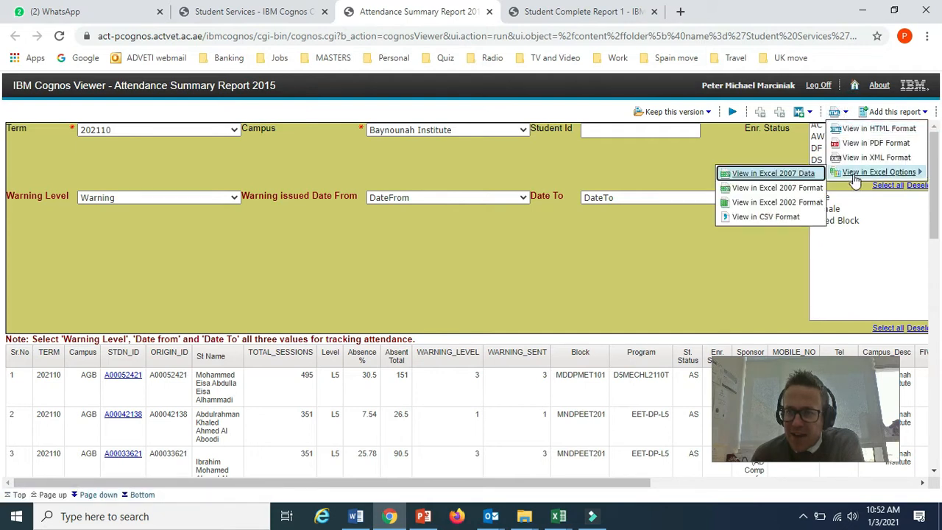
click(803, 175)
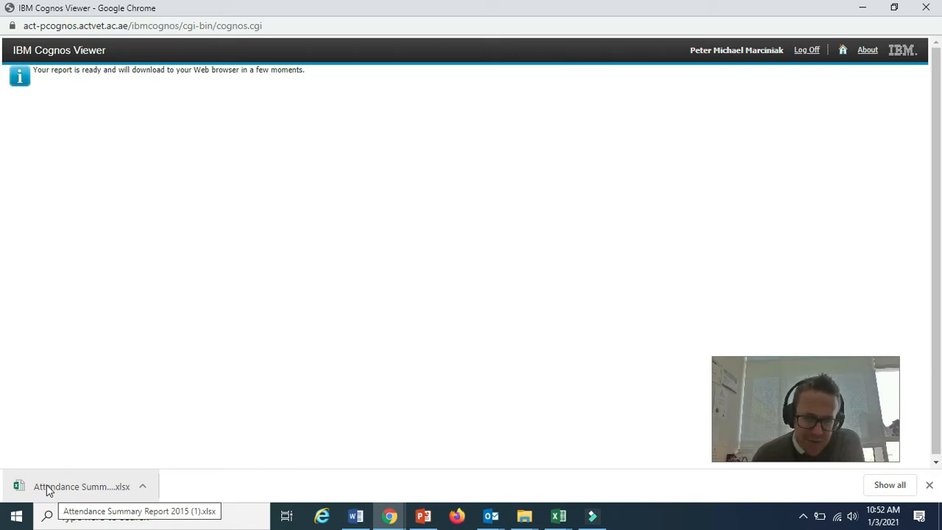
click(46, 488)
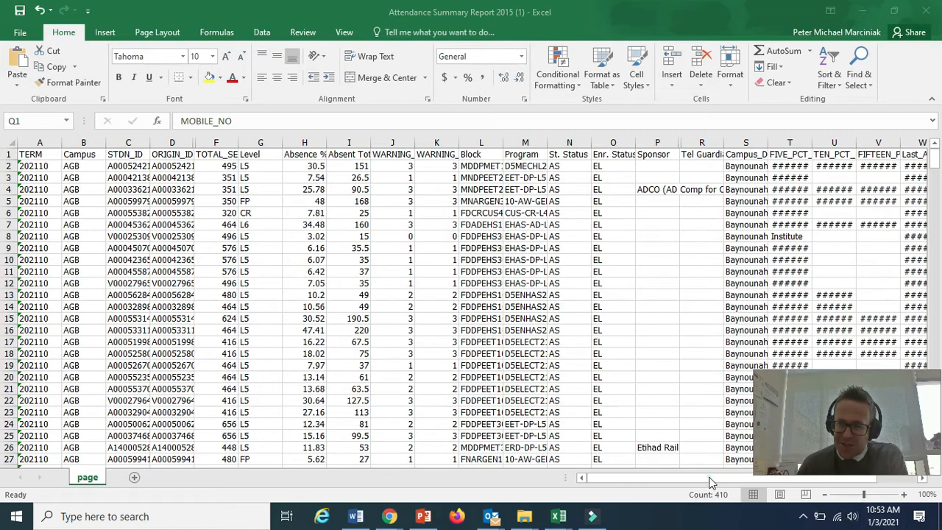
Delete the TERM, Campus and ORIGIN_ID columns from the attendance sheet
drag(691, 481, 496, 349)
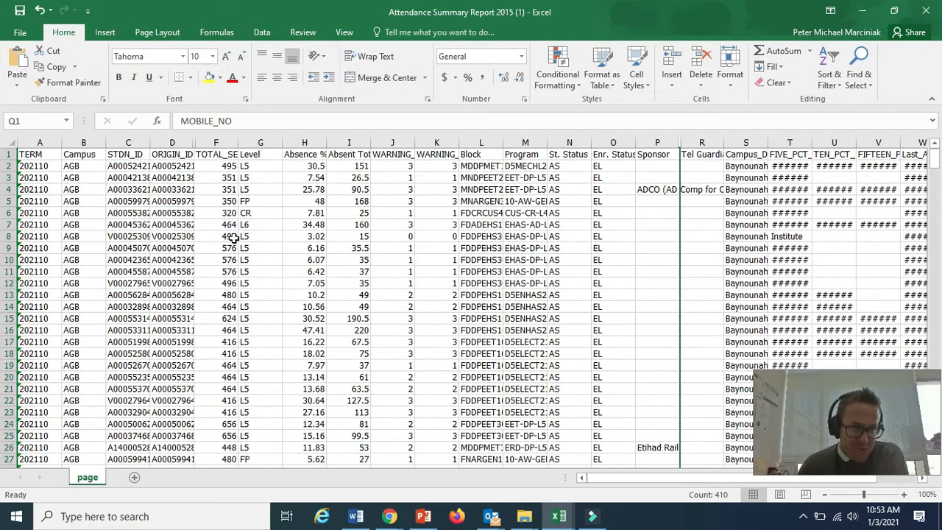
drag(84, 141, 41, 144)
right_click(41, 145)
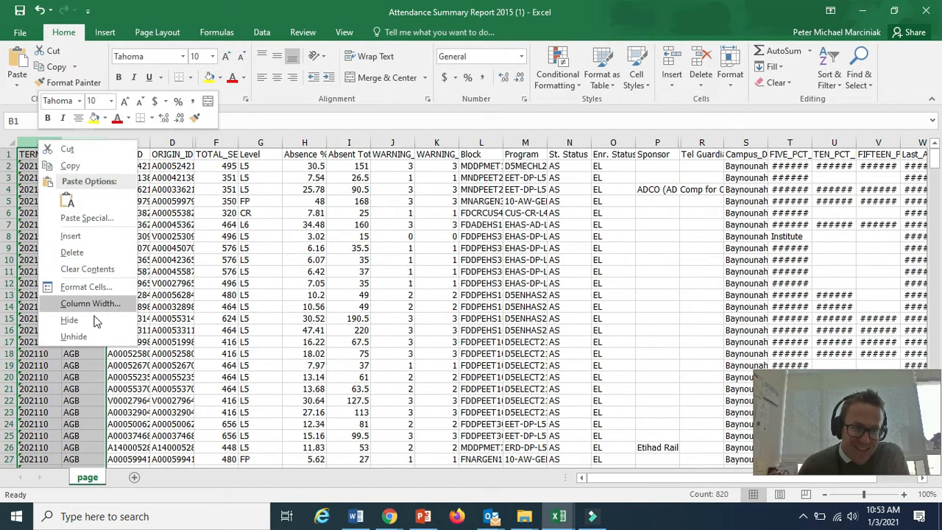
click(71, 251)
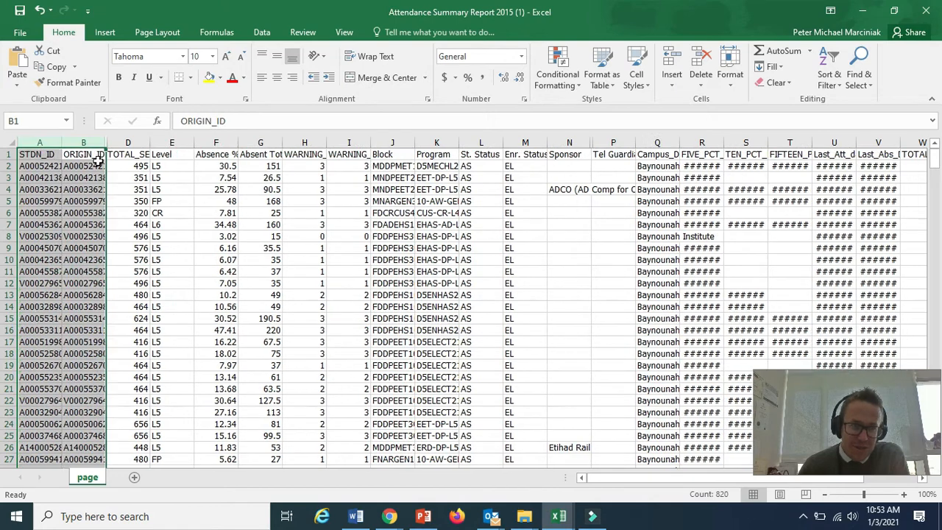
click(83, 142)
right_click(84, 144)
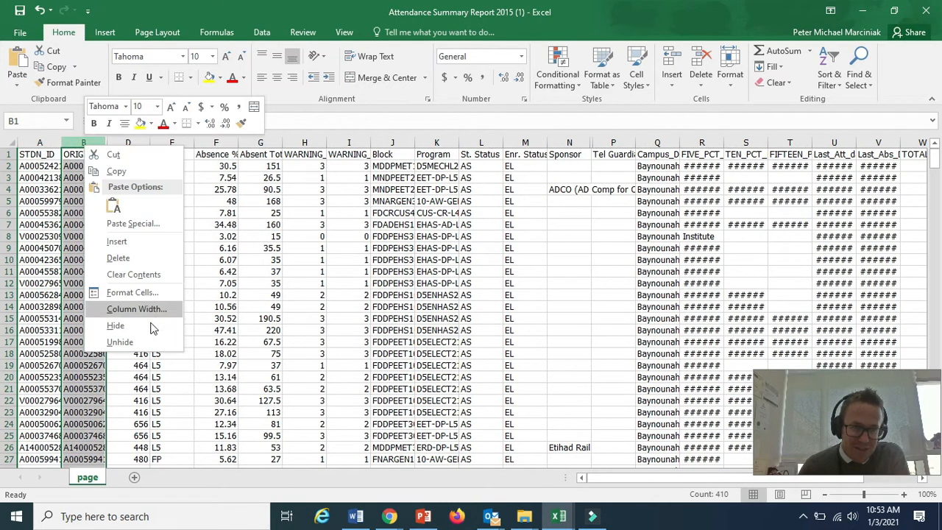
click(117, 257)
Delete the Level, Absent Total, WARNING_LEVEL and WARNING_SENT columns
click(118, 140)
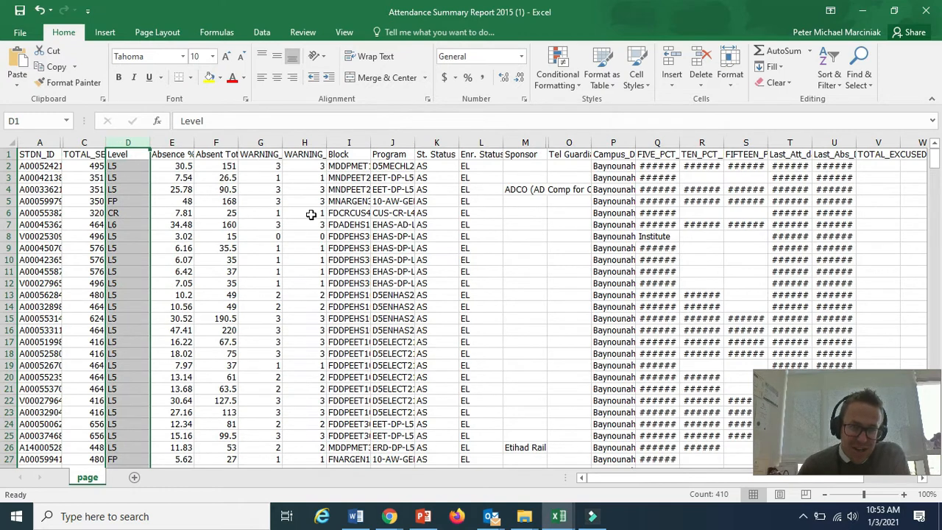
right_click(136, 137)
click(169, 254)
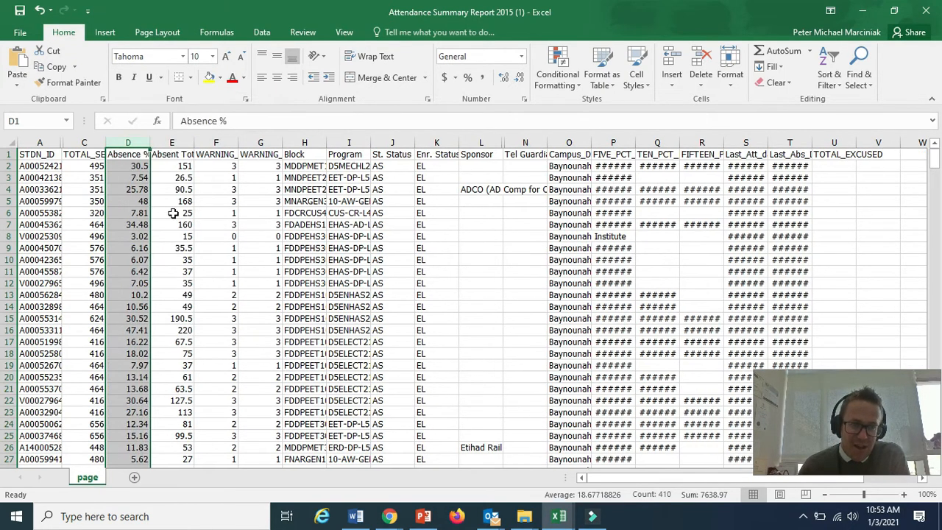
drag(178, 141, 259, 141)
right_click(258, 141)
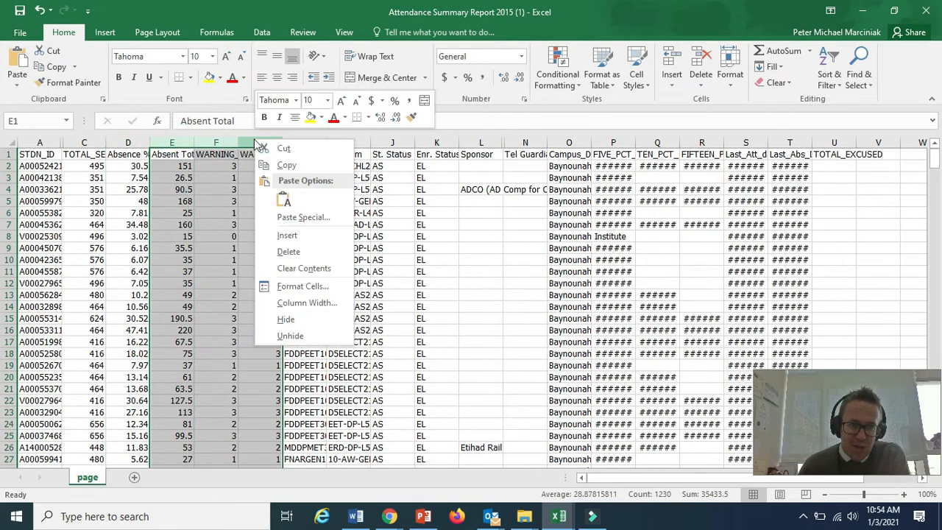
click(288, 251)
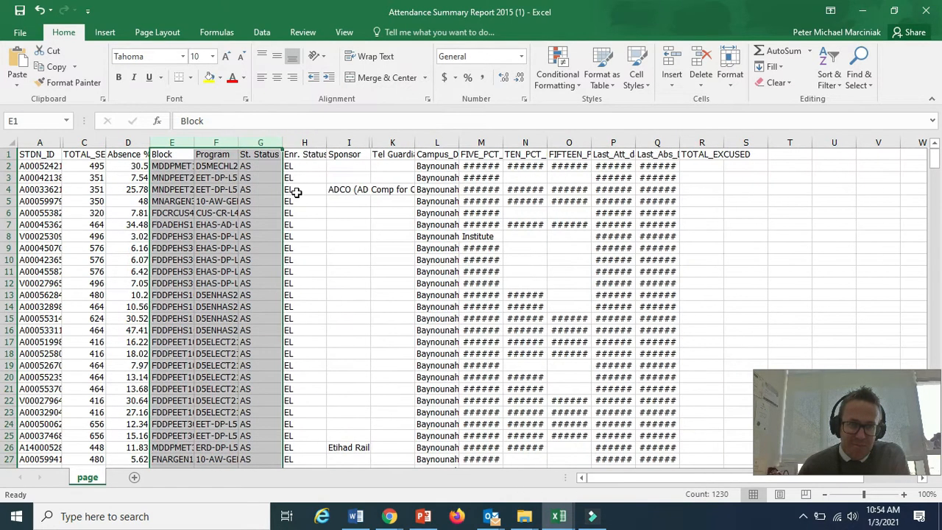
Delete the St. Status and Enr. Status columns
click(250, 142)
right_click(252, 142)
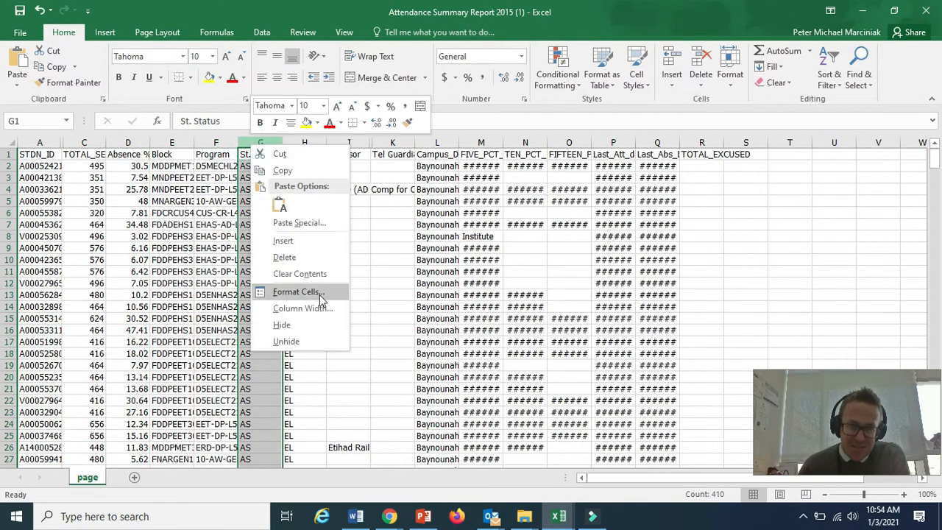
click(282, 256)
click(217, 177)
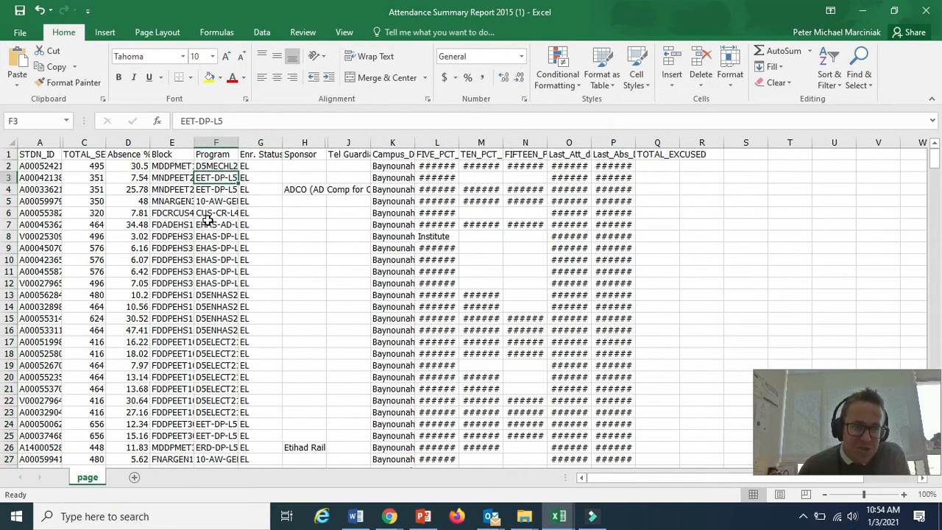
click(261, 139)
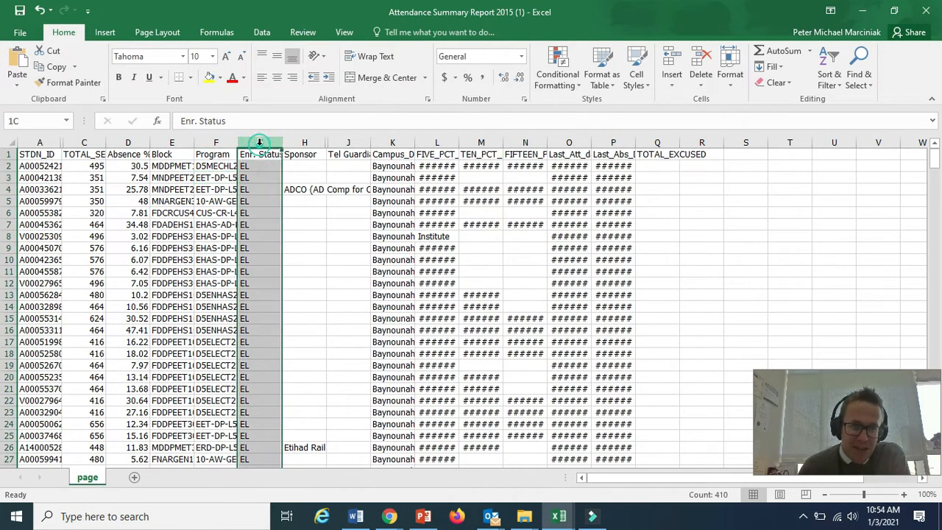
right_click(263, 140)
click(288, 257)
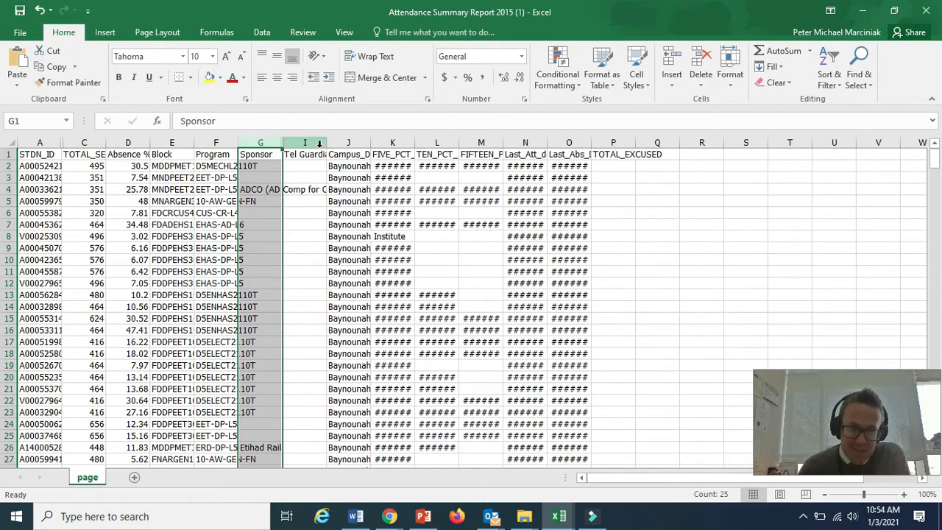
Delete columns I through O, from Tel Guardian up to the column just before TOTAL_EXCUSED
drag(315, 141, 551, 141)
right_click(410, 142)
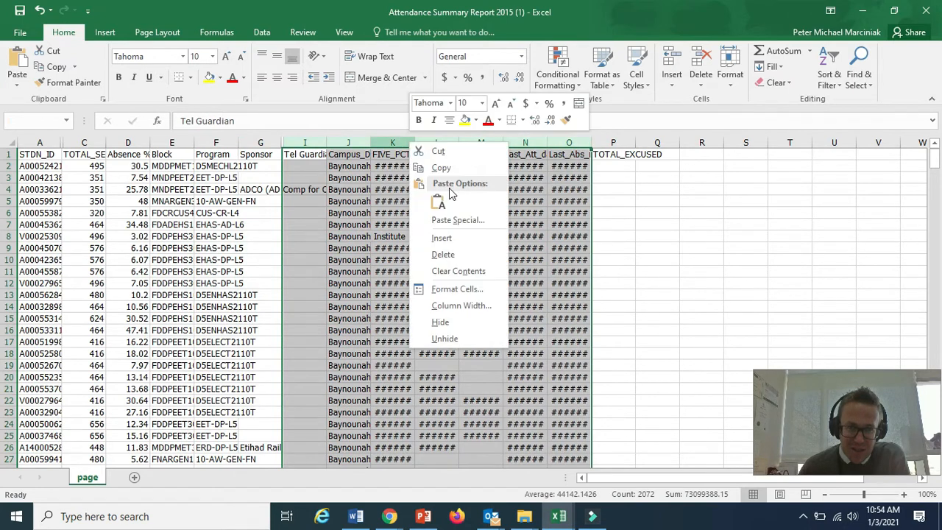
click(451, 254)
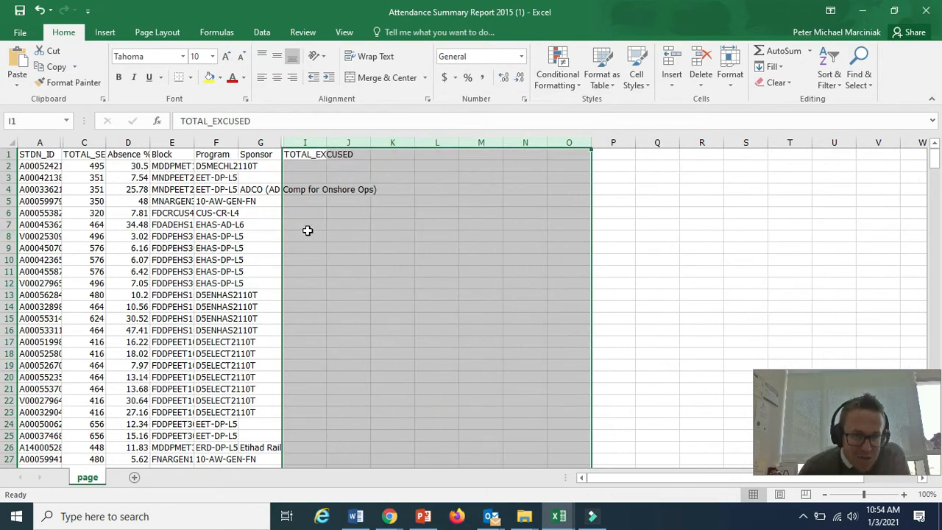
Auto-fit the widths of the Sponsor, Program, Block, Absence %, TOTAL_SESSIONS and STDN_ID columns to their contents
double_click(281, 142)
double_click(238, 142)
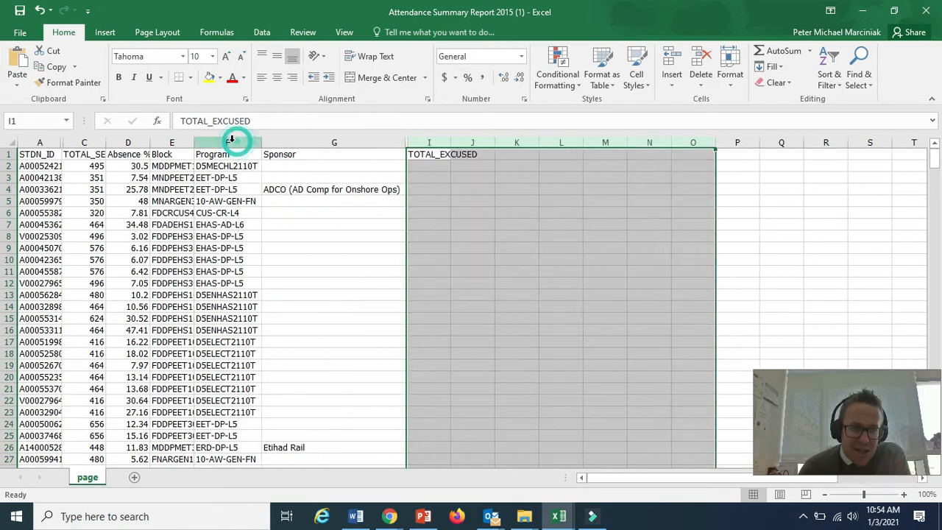
double_click(189, 142)
double_click(147, 142)
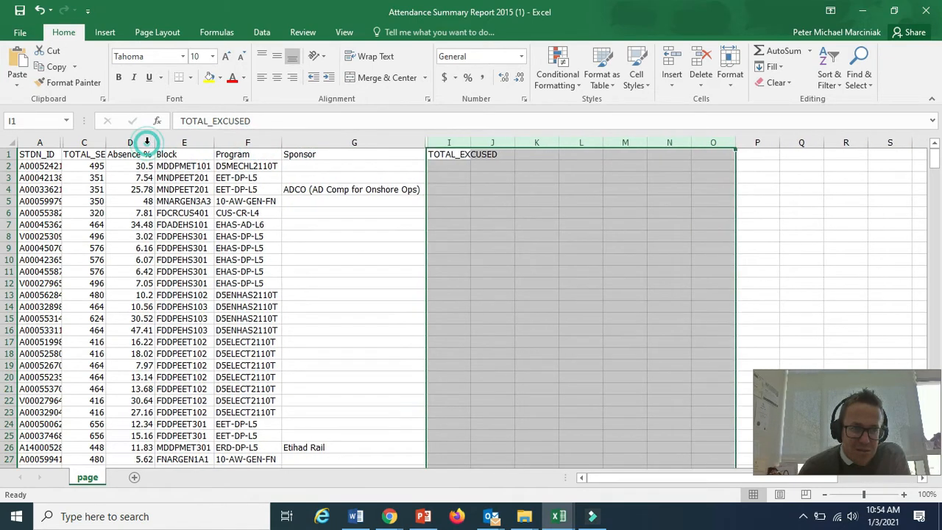
double_click(106, 142)
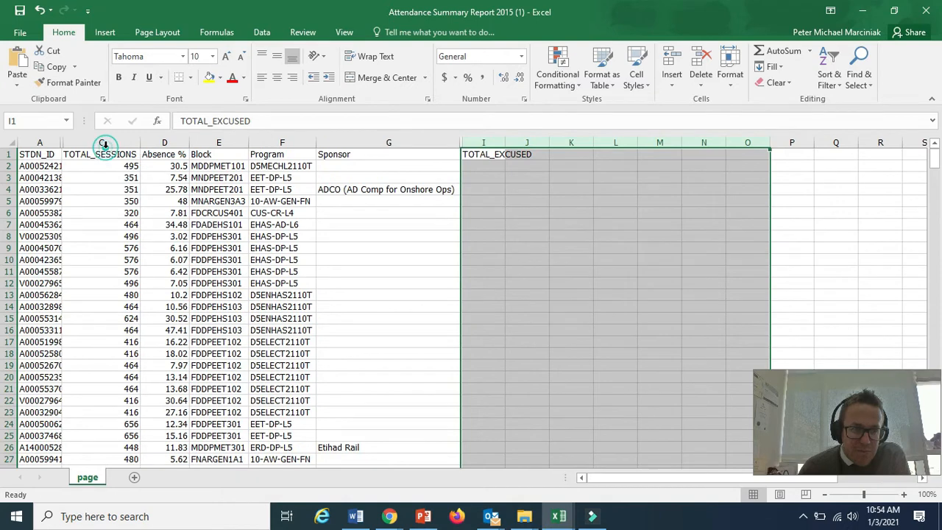
double_click(62, 142)
click(581, 283)
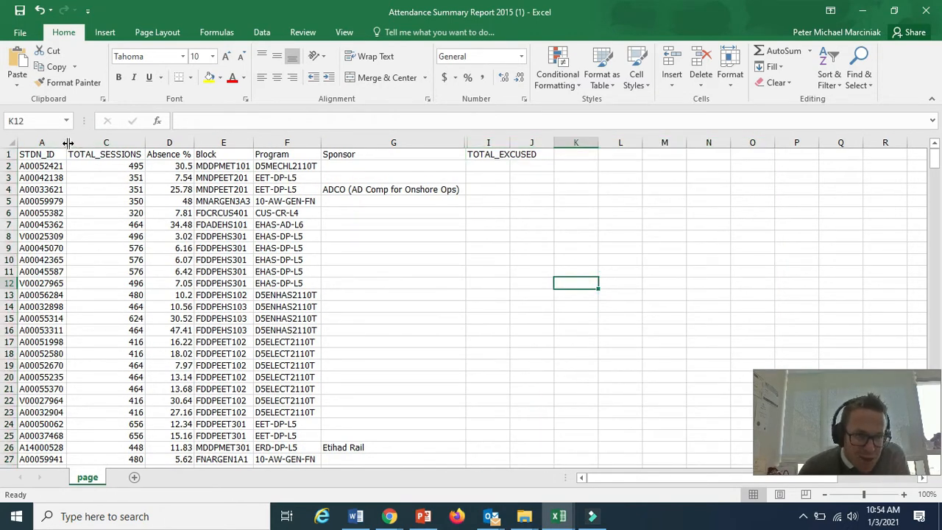
Delete the TOTAL_EXCUSED column
click(495, 142)
right_click(492, 141)
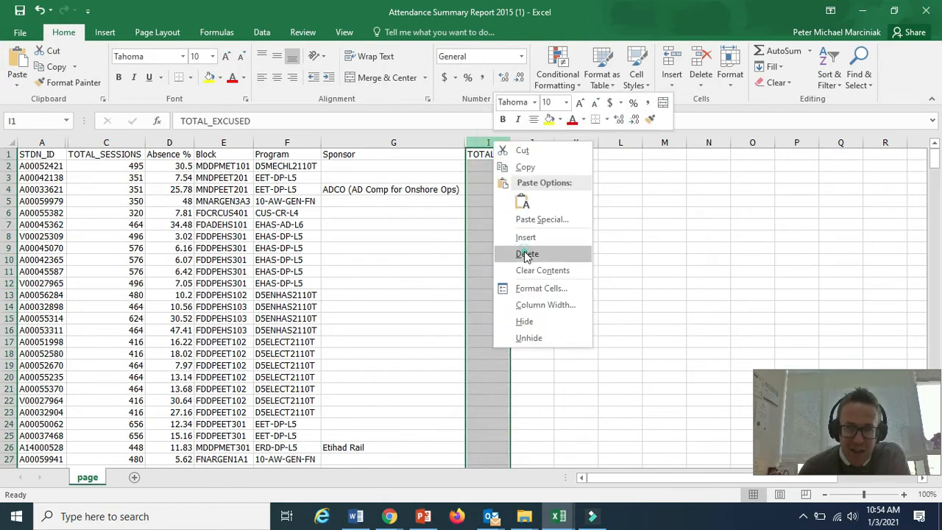
click(524, 251)
click(359, 255)
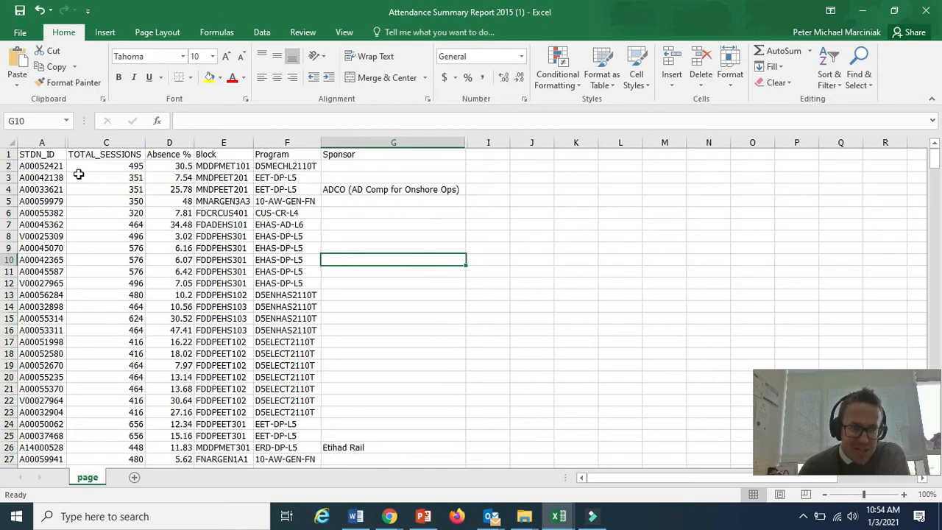
Format columns A through G as a table with headers, using the light style with a black header row
click(52, 157)
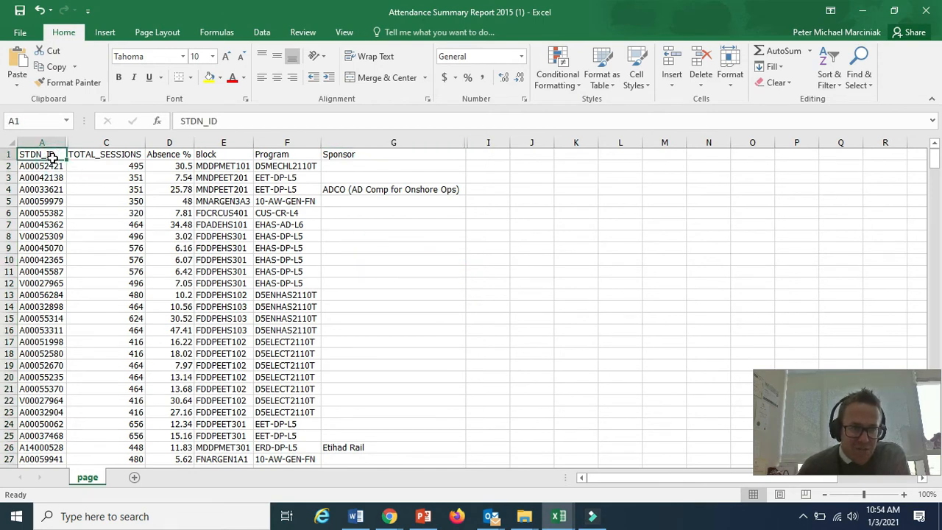
drag(51, 156, 374, 136)
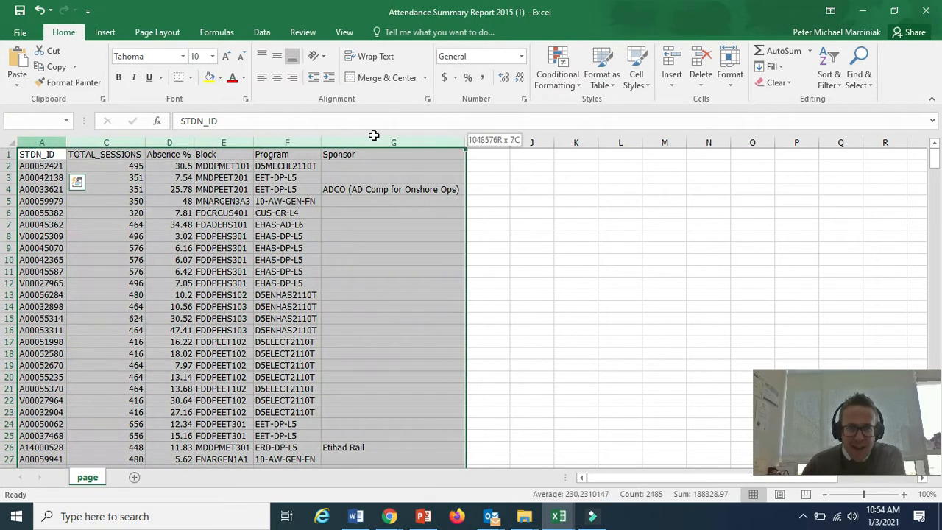
drag(457, 148, 464, 145)
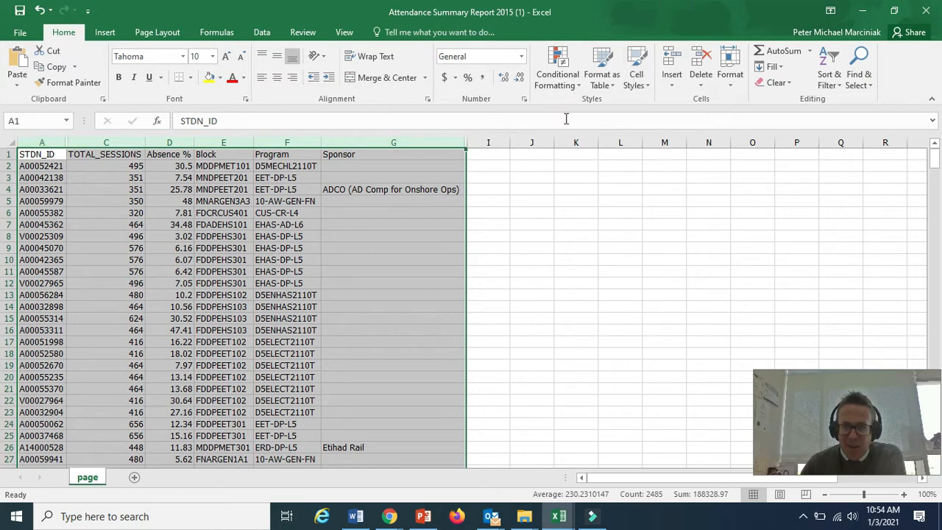
click(602, 80)
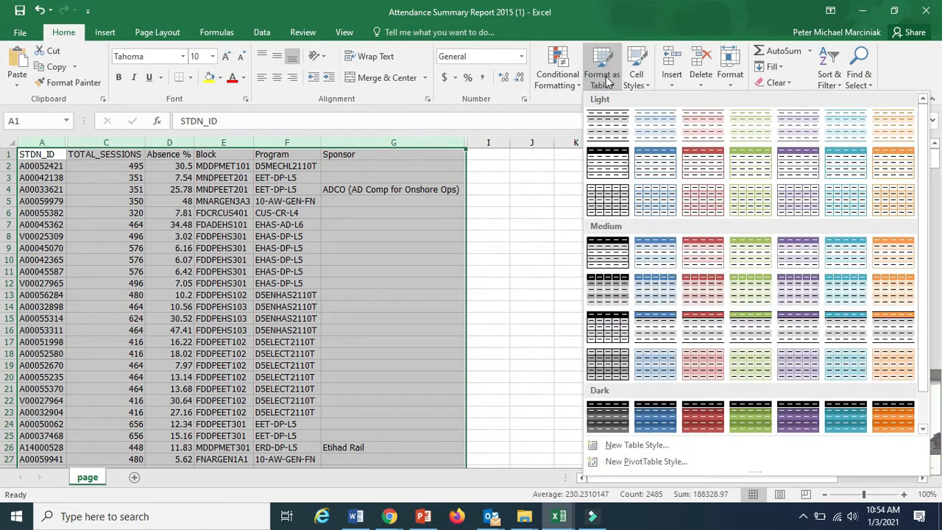
click(605, 166)
click(126, 167)
click(125, 169)
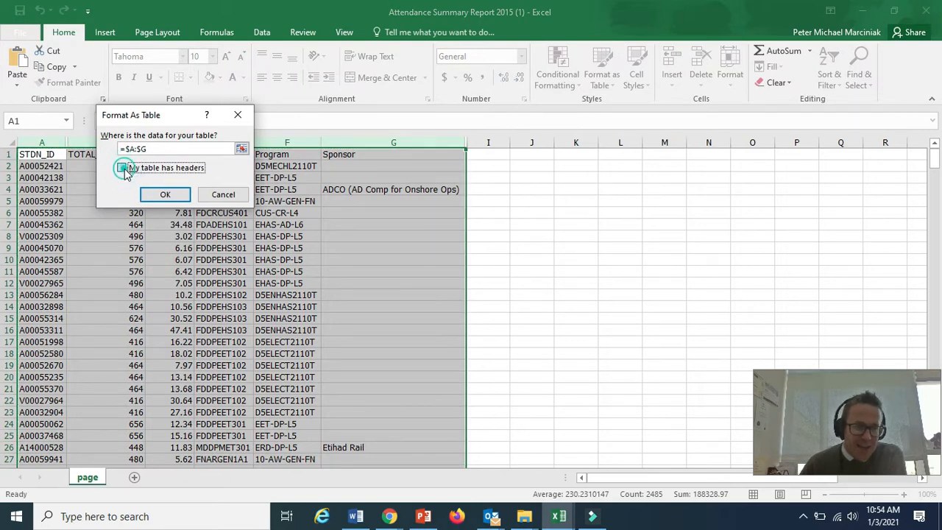
click(163, 195)
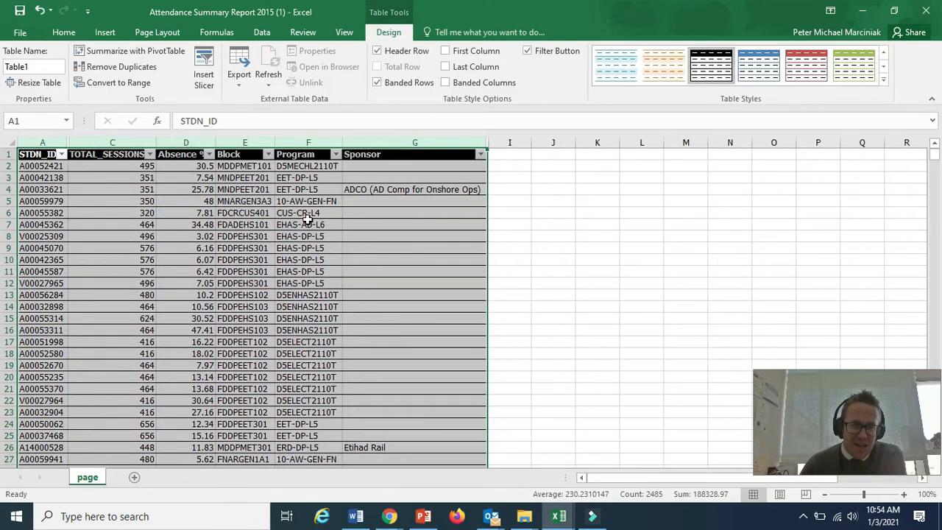
click(416, 305)
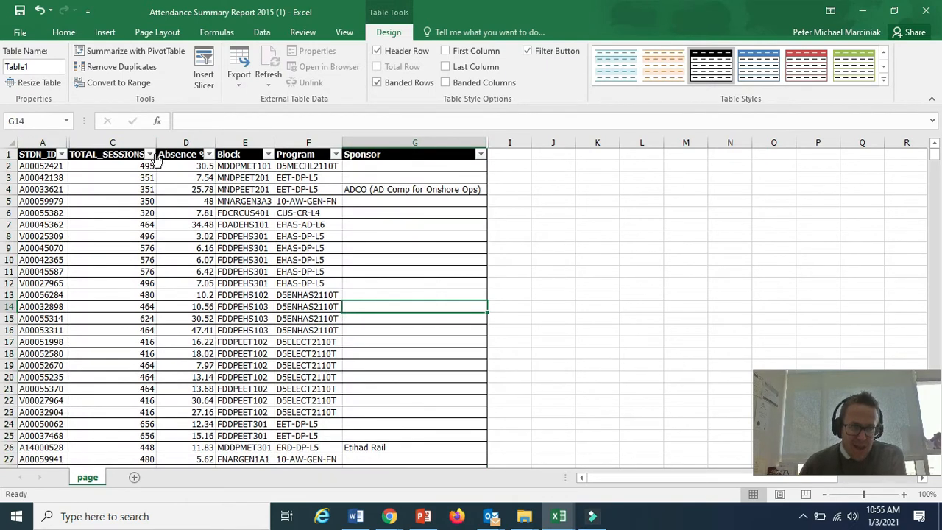
Sort the table by the Absence % column from largest to smallest
click(208, 152)
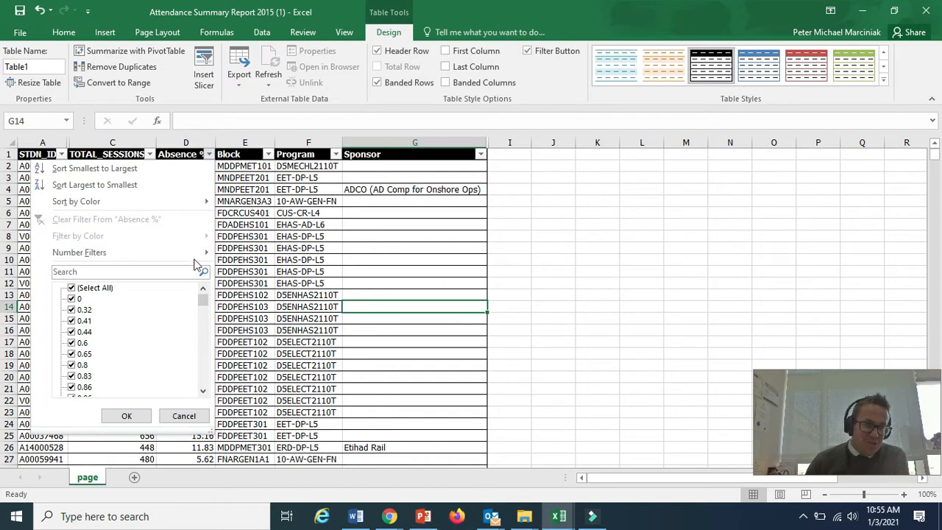
click(132, 184)
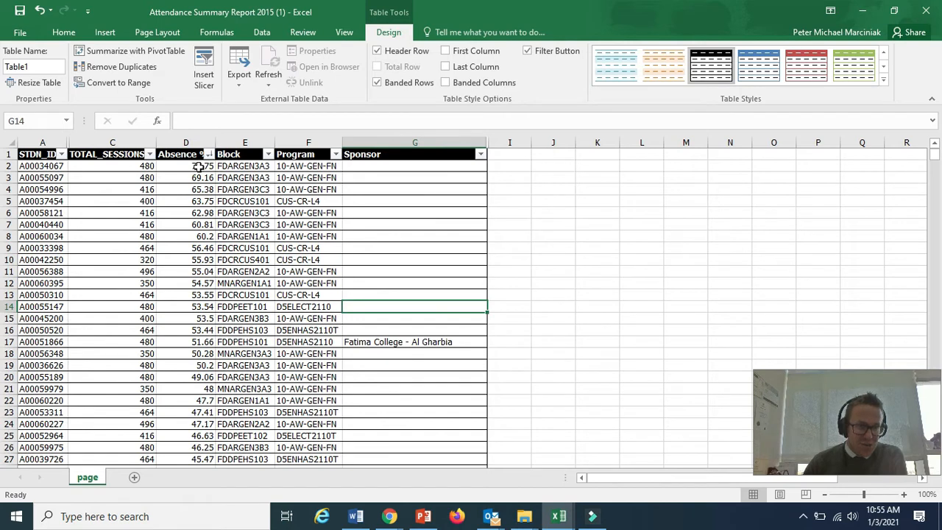
click(209, 155)
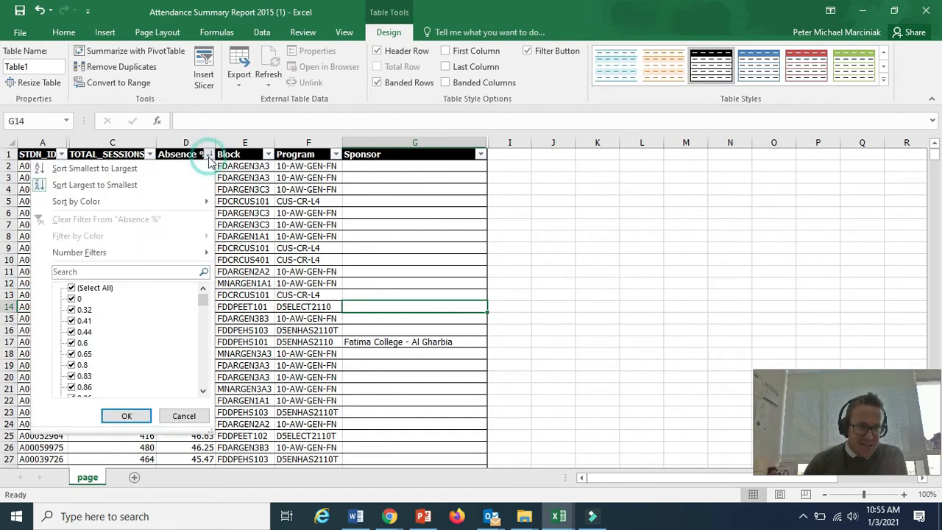
click(235, 199)
Fill the Absence % cells from the highest value down to 15 with red
drag(198, 167, 193, 229)
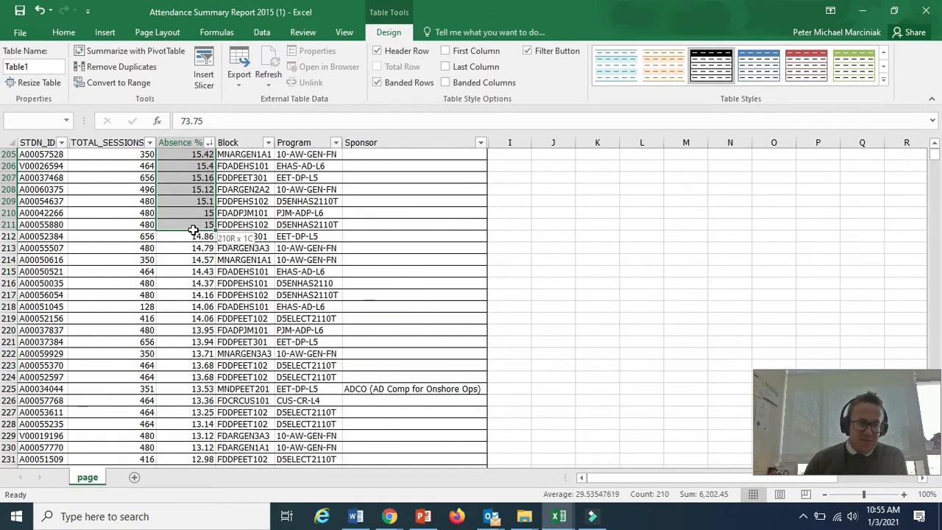
click(75, 33)
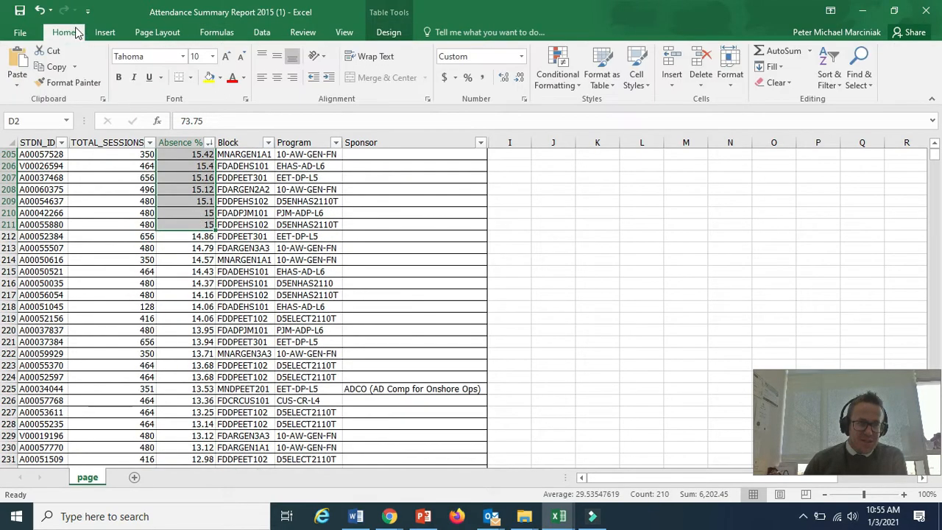
click(219, 78)
click(220, 185)
scroll(189, 295, up, 20)
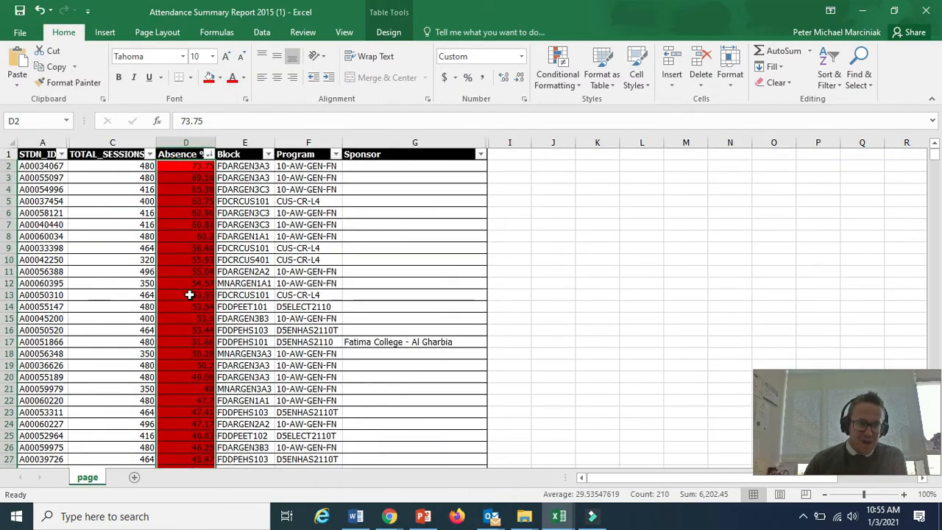
click(241, 246)
Fill the Absence % cells from 14.86 down to 10 with orange
scroll(199, 354, down, 20)
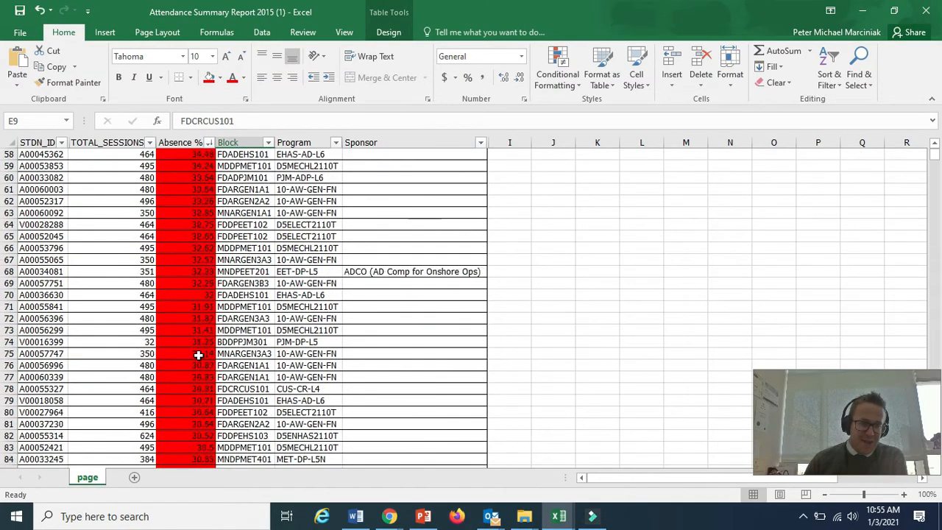
scroll(199, 356, down, 20)
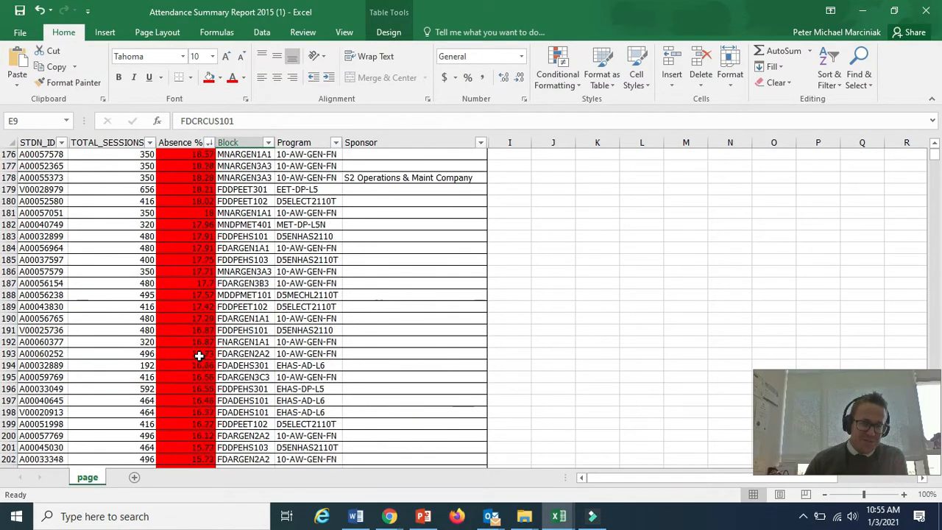
scroll(197, 305, up, 2)
drag(194, 200, 188, 415)
click(219, 79)
click(234, 183)
Fill the Absence % cells from 9.91 down to 5 with yellow
scroll(206, 353, up, 3)
scroll(206, 359, down, 18)
drag(184, 354, 196, 448)
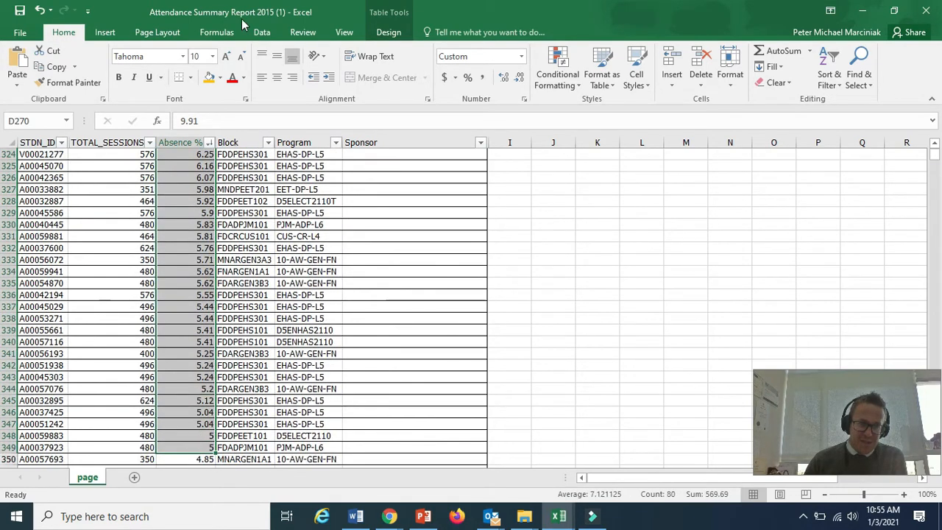
click(221, 80)
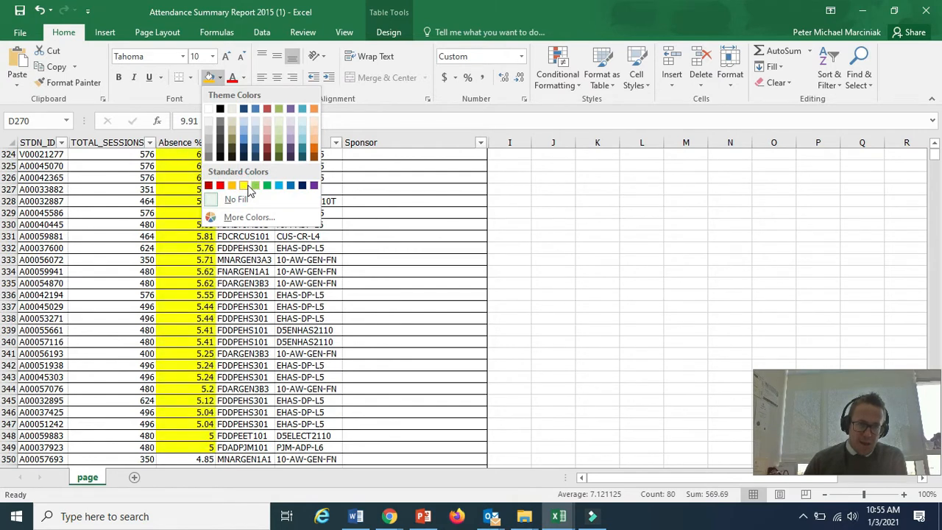
click(425, 240)
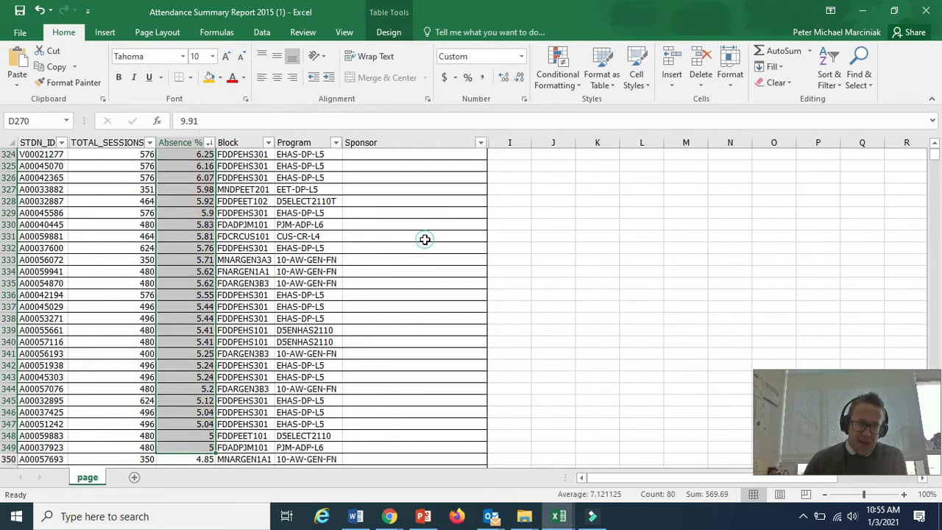
click(221, 79)
click(244, 185)
scroll(244, 221, up, 20)
click(246, 271)
Filter the Block column to show only FDARGEN1A1
scroll(221, 294, up, 20)
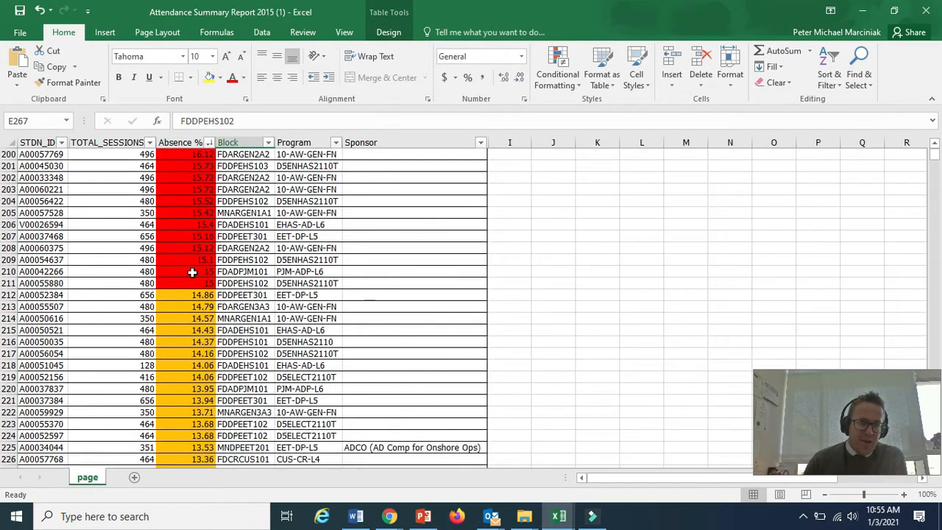
scroll(192, 272, up, 20)
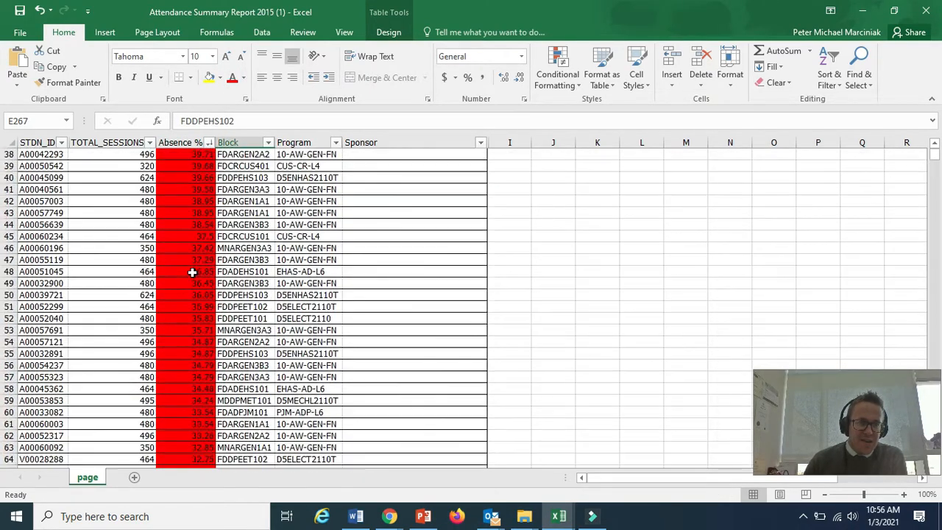
click(269, 143)
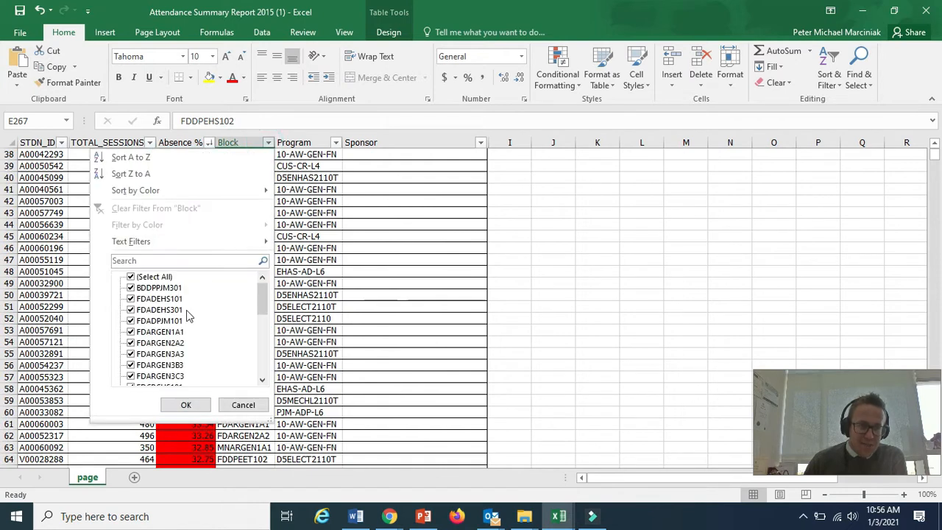
click(153, 276)
click(162, 332)
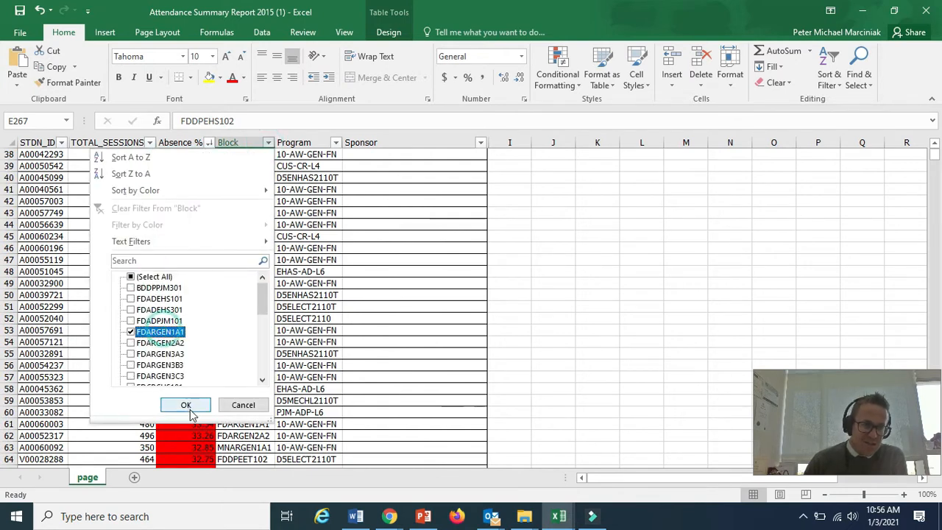
click(186, 405)
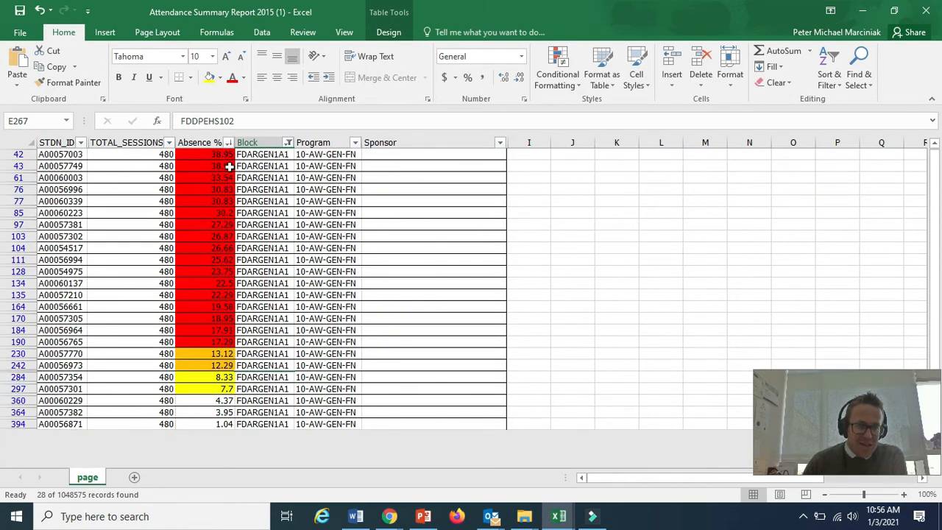
Select the red Absence % values of the filtered block, and their rows from STDN_ID to Sponsor down to row 184
drag(214, 153, 209, 340)
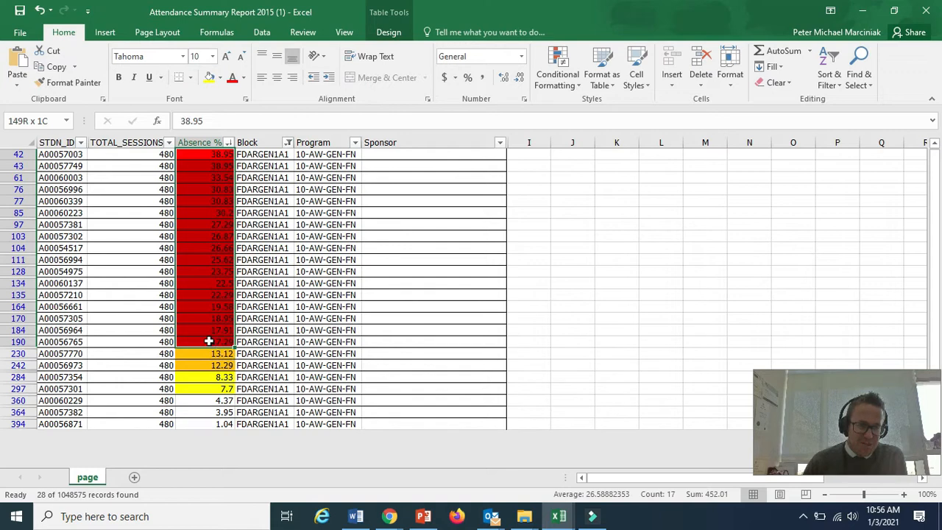
drag(209, 341, 209, 341)
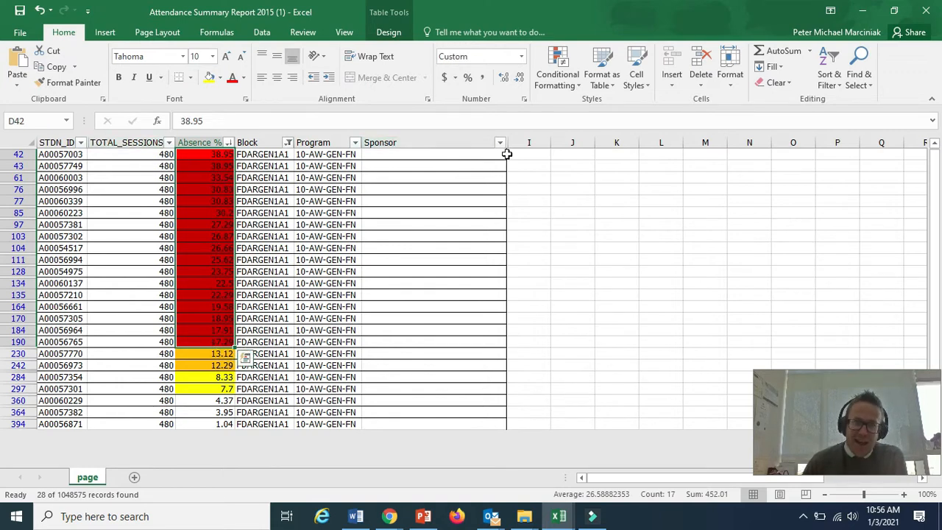
click(64, 154)
drag(203, 330, 486, 336)
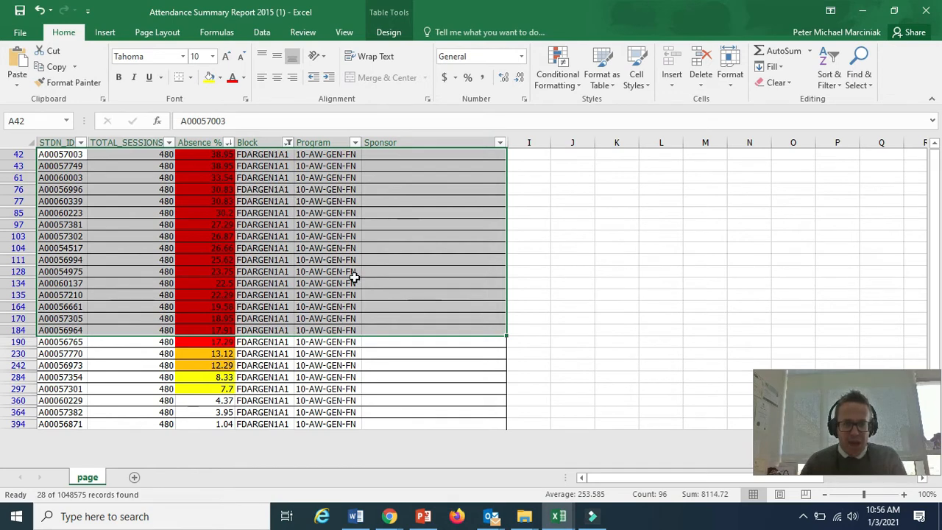
Switch to Chrome and open the Attendance Detail Report from the Cognos Student Services page
click(390, 517)
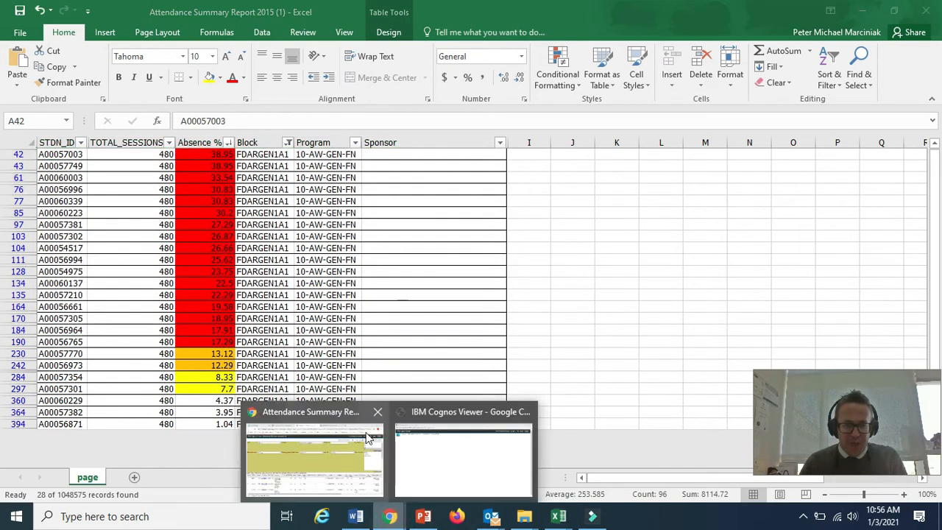
click(312, 508)
click(287, 11)
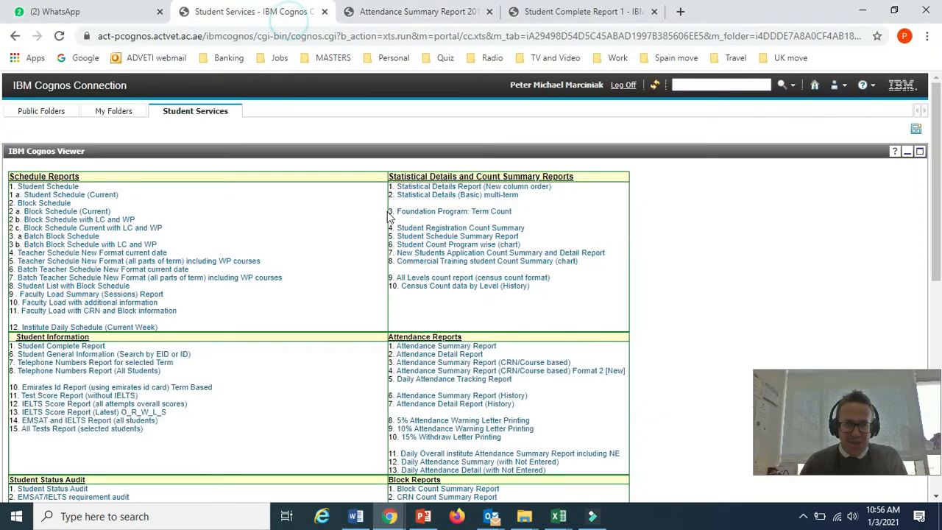
click(452, 354)
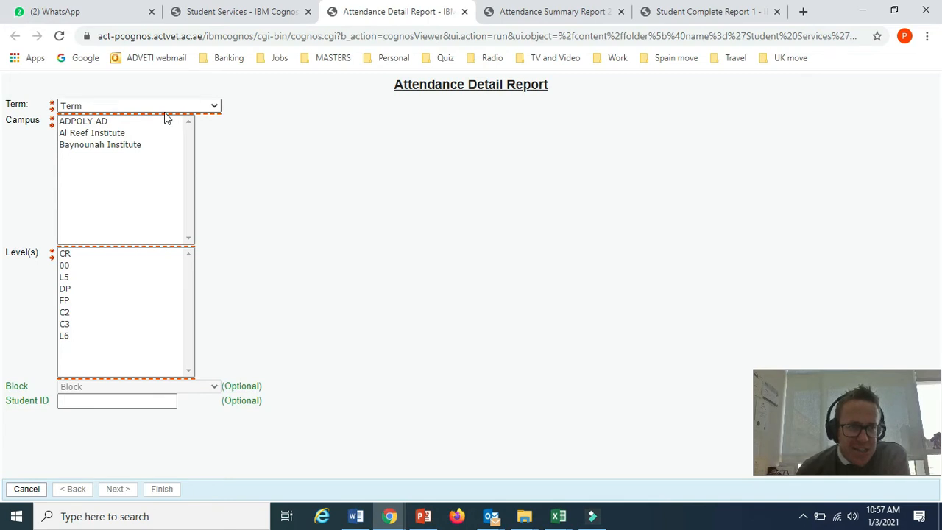
Set the Attendance Detail Report to term 202110, campus Baynounah Institute and level FP, leaving the block unselected
click(154, 105)
click(121, 153)
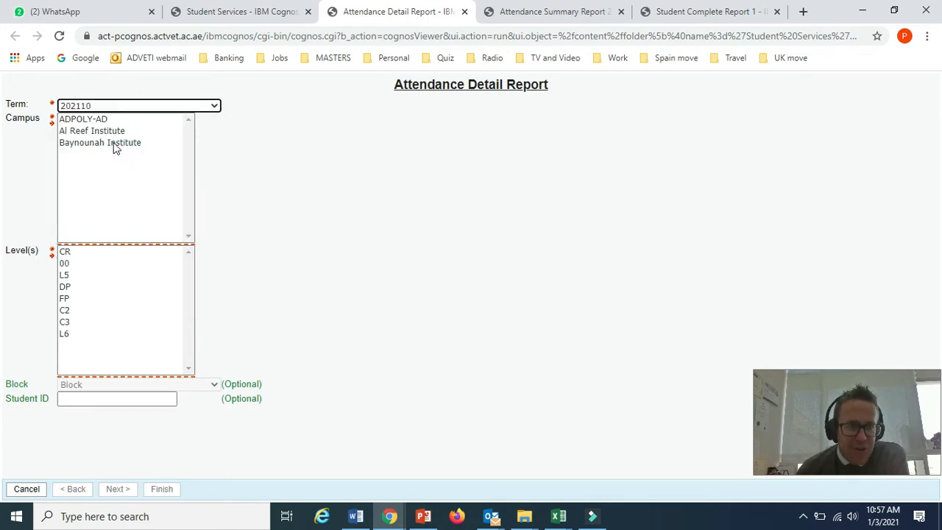
click(114, 144)
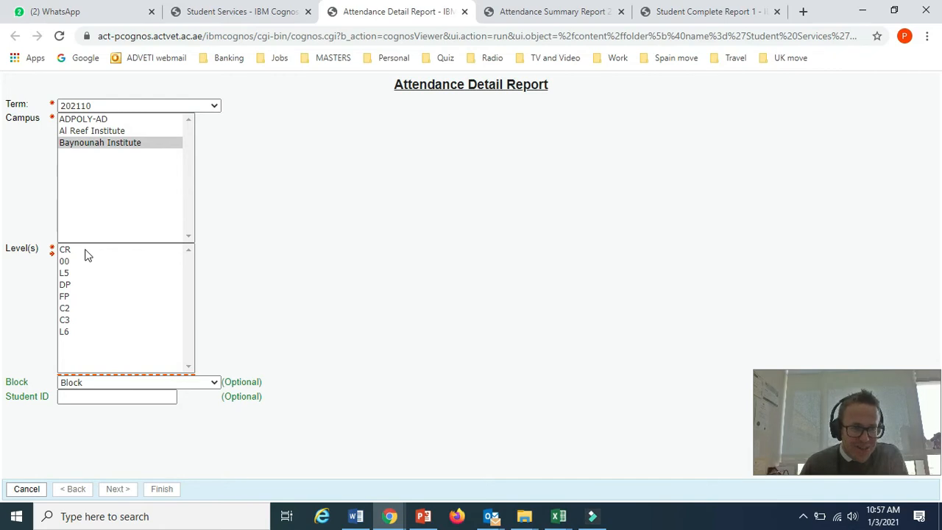
click(64, 297)
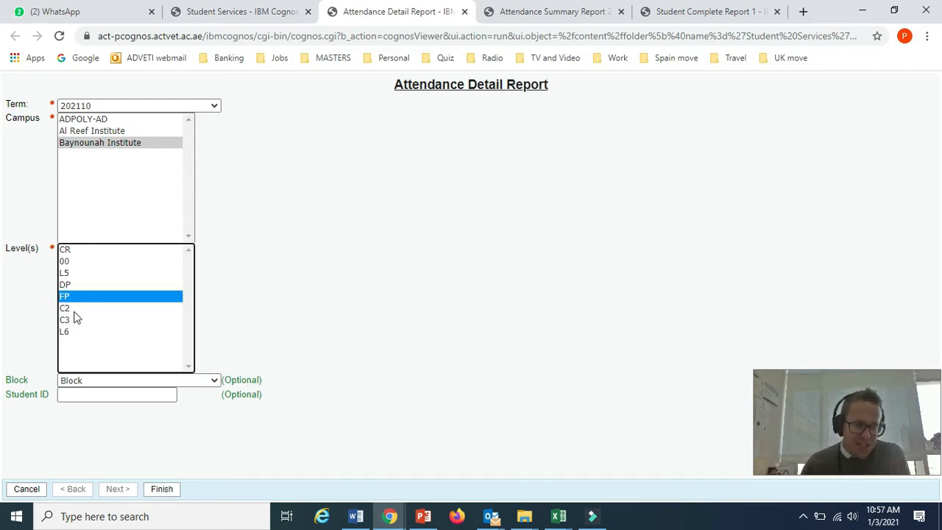
click(166, 384)
click(434, 269)
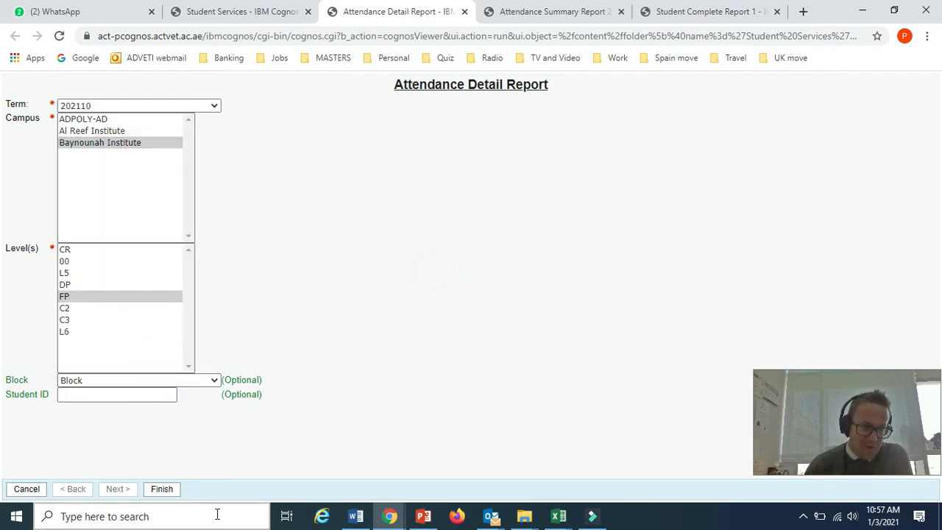
click(72, 299)
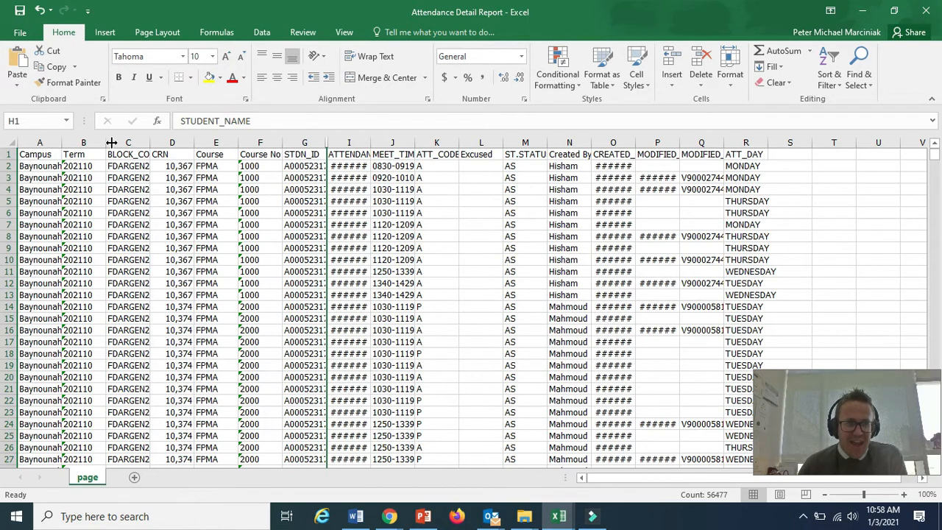
Delete the Campus and Term columns from the Attendance Detail Report workbook in Excel
drag(87, 141, 46, 142)
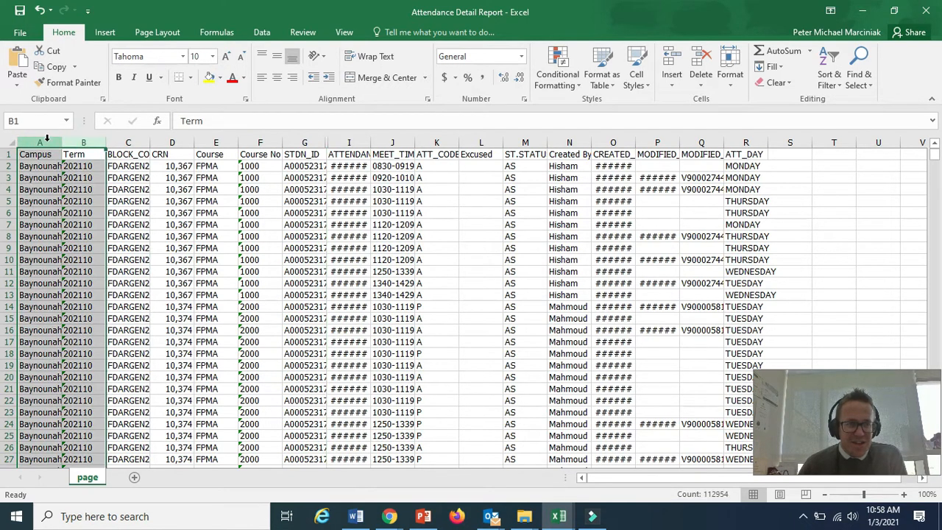
right_click(47, 143)
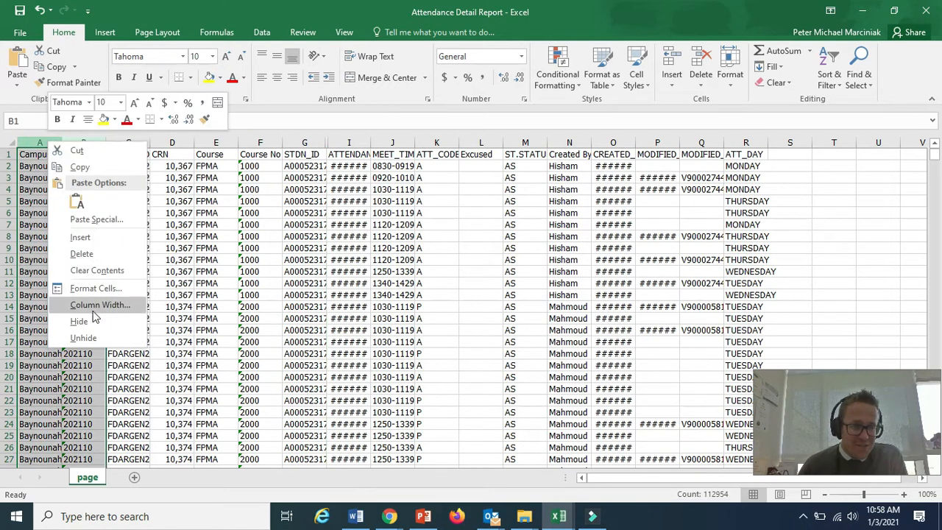
click(81, 253)
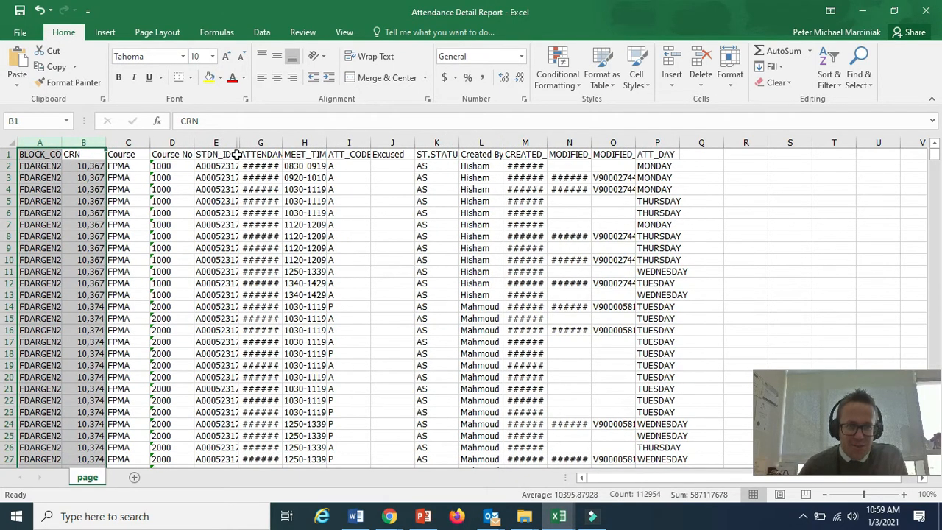
Auto-fit the width of the ATTENDANCE_DATE column to its contents
click(269, 142)
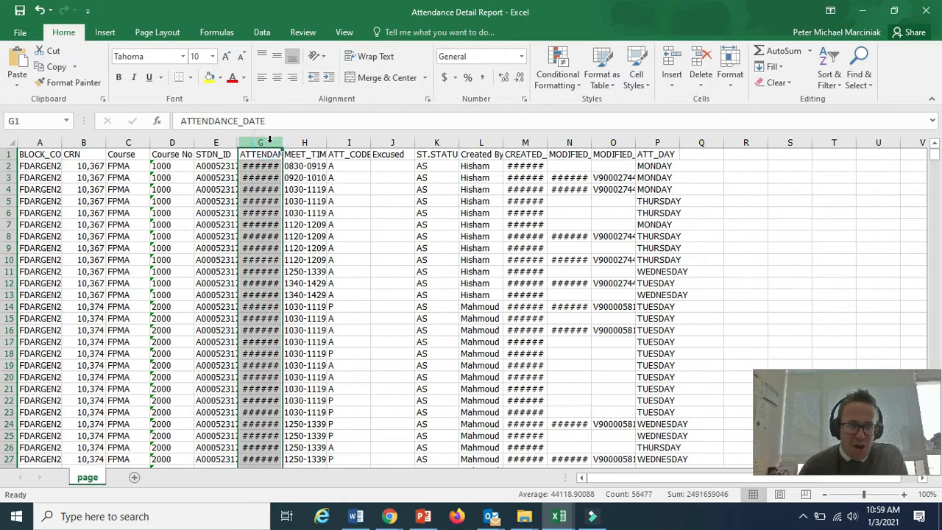
double_click(282, 142)
click(292, 177)
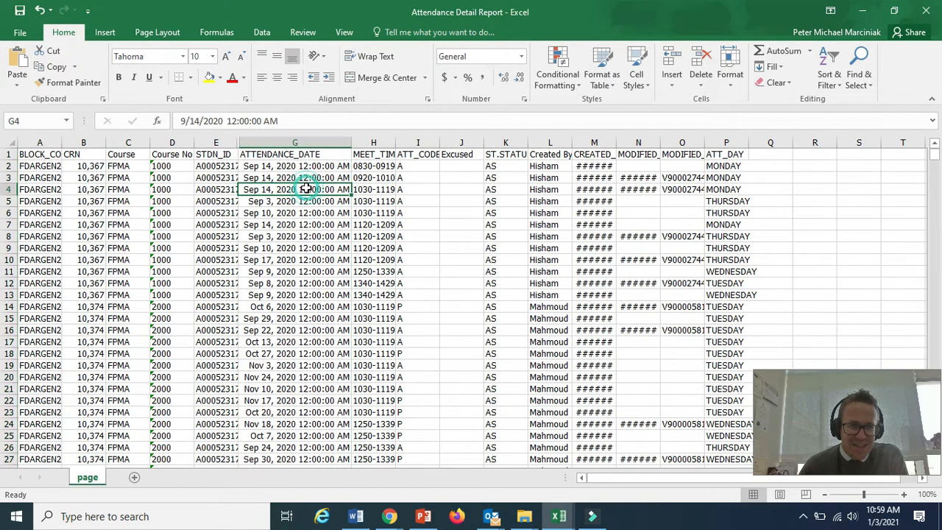
click(307, 167)
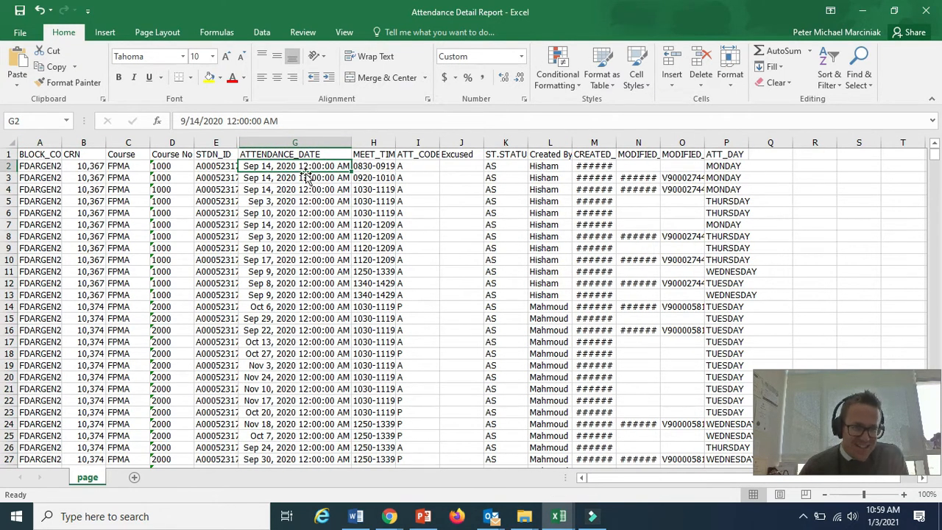
Format the ATTENDANCE_DATE column as Long Date
click(295, 137)
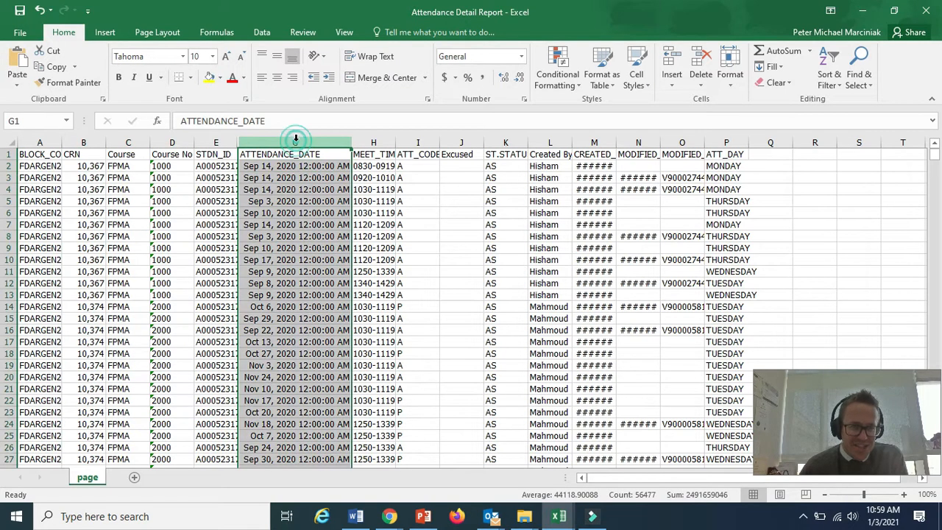
click(522, 59)
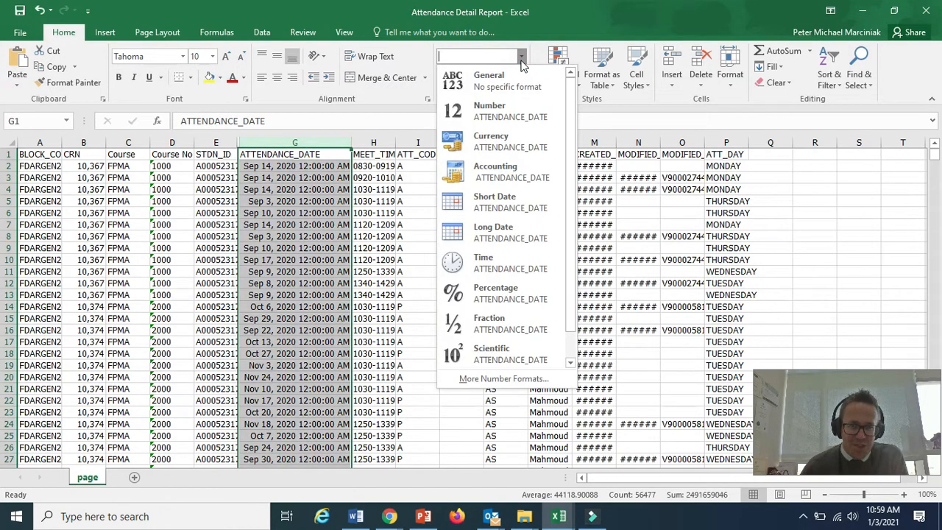
click(483, 229)
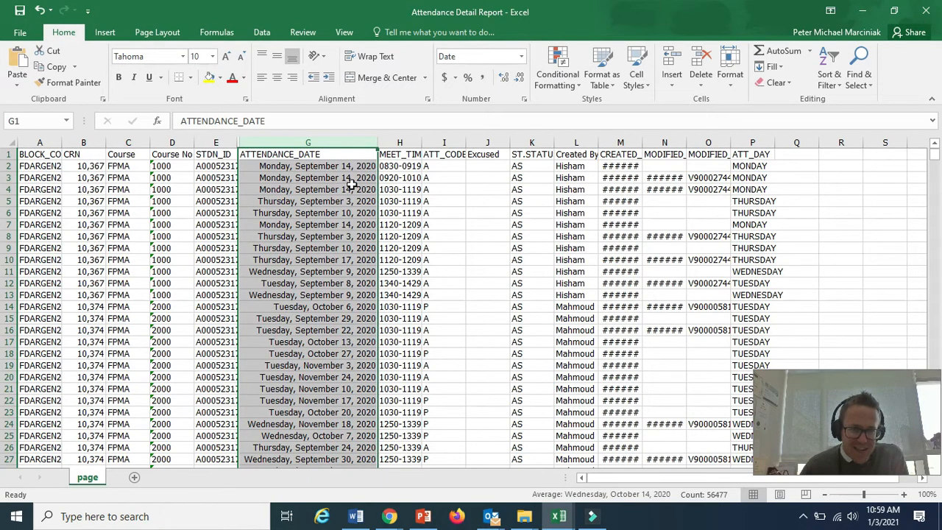
Delete the Excused and ST.STATUS columns from the sheet
click(484, 140)
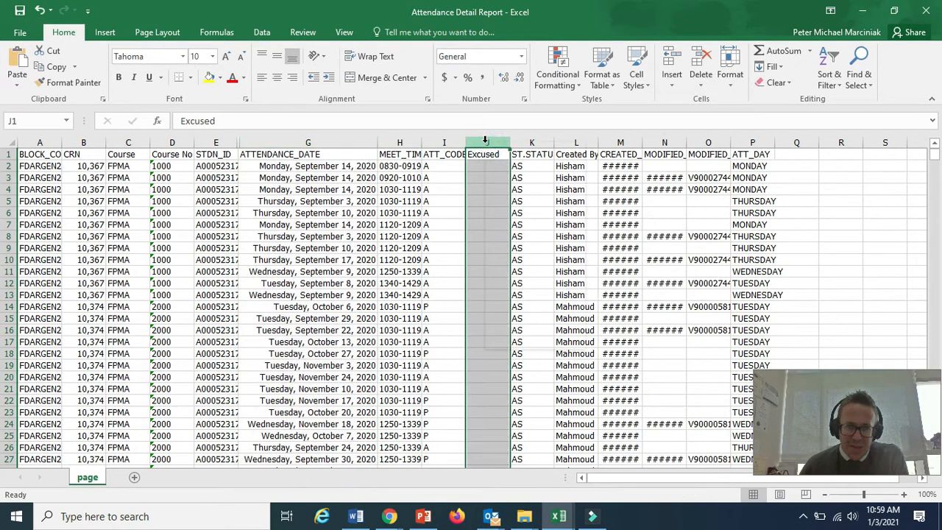
right_click(485, 139)
click(519, 254)
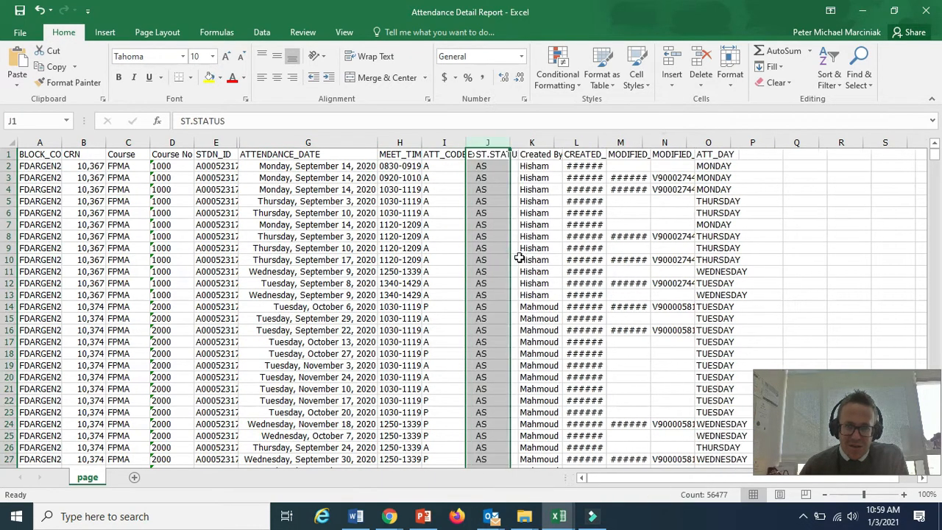
right_click(487, 140)
click(518, 254)
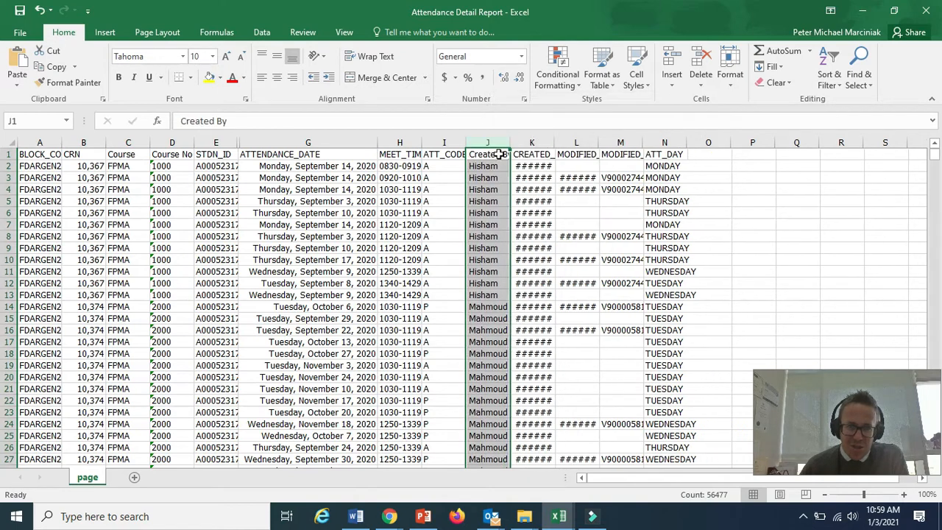
Delete the columns from CREATED_ON through ATT_DAY
drag(543, 144, 715, 143)
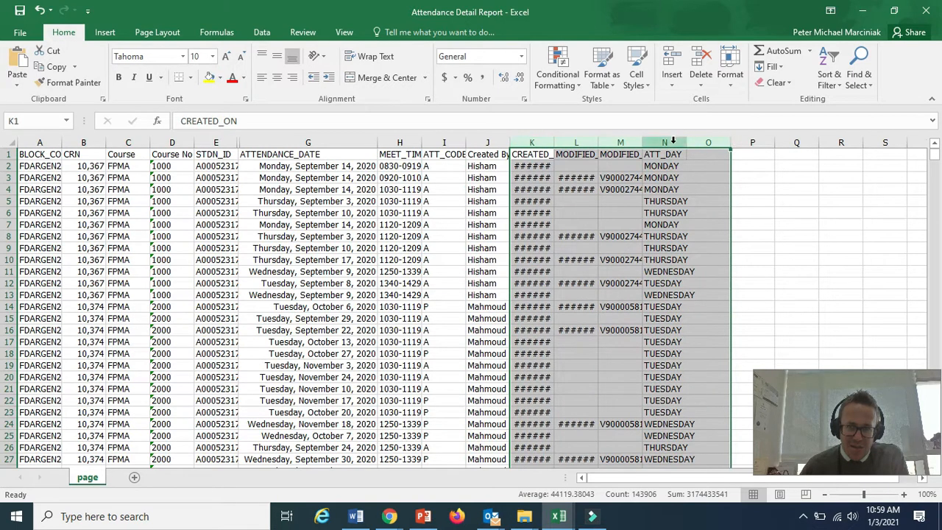
right_click(672, 140)
click(698, 257)
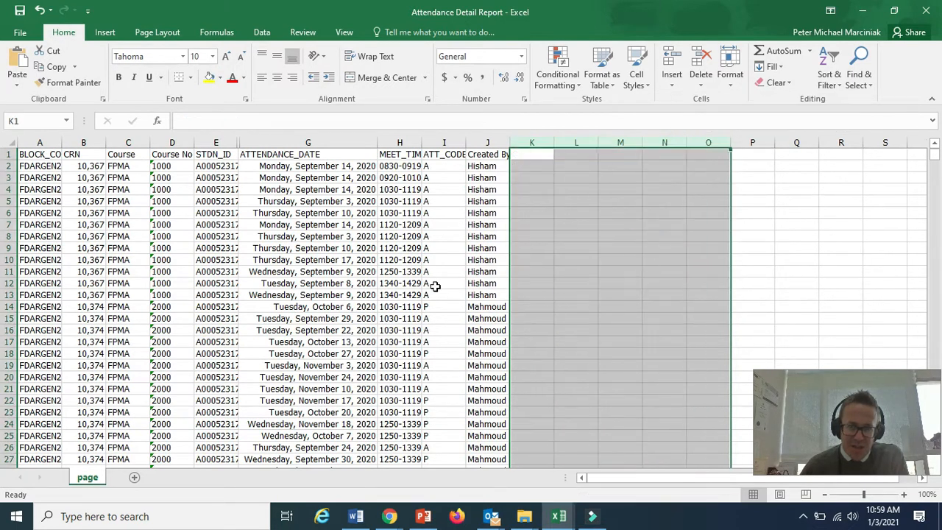
click(581, 286)
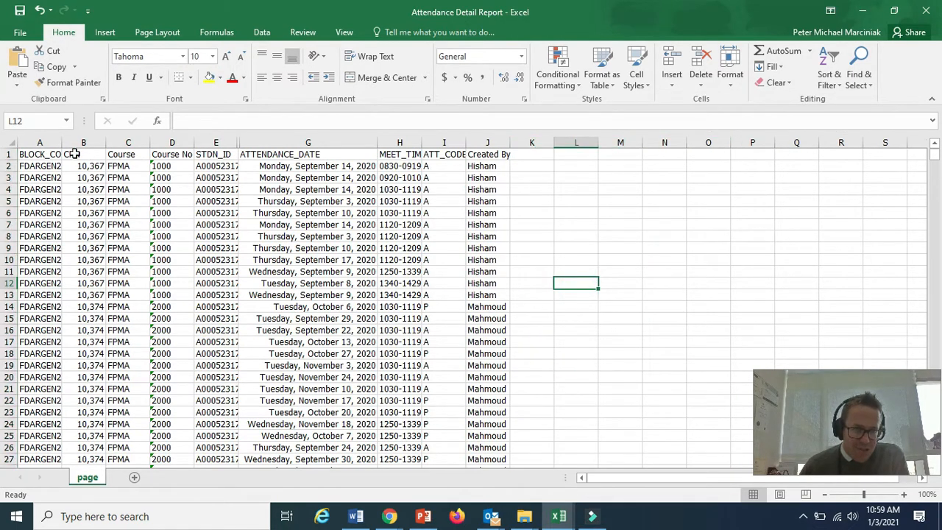
Format columns A to J, BLOCK_CODE through Created By, as a table with headers in the light style with a black header row
drag(40, 141, 508, 125)
click(602, 83)
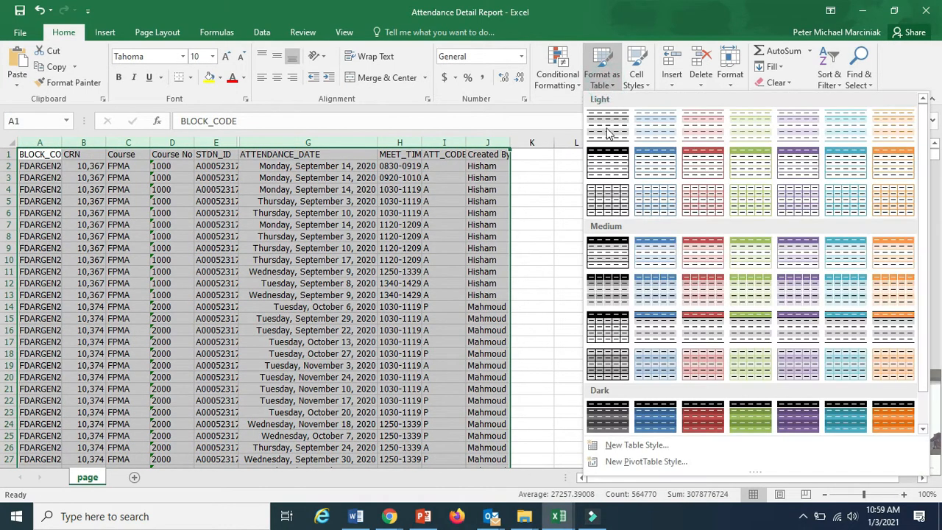
click(607, 164)
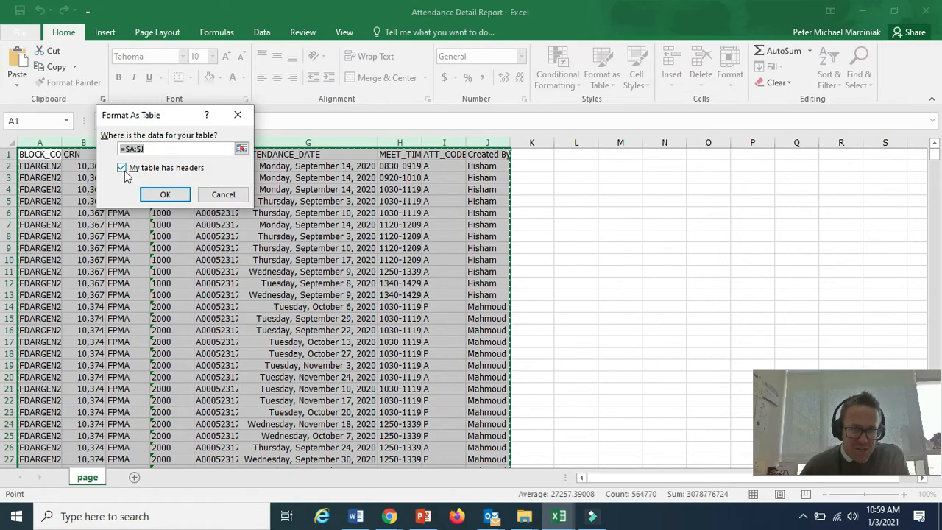
click(157, 193)
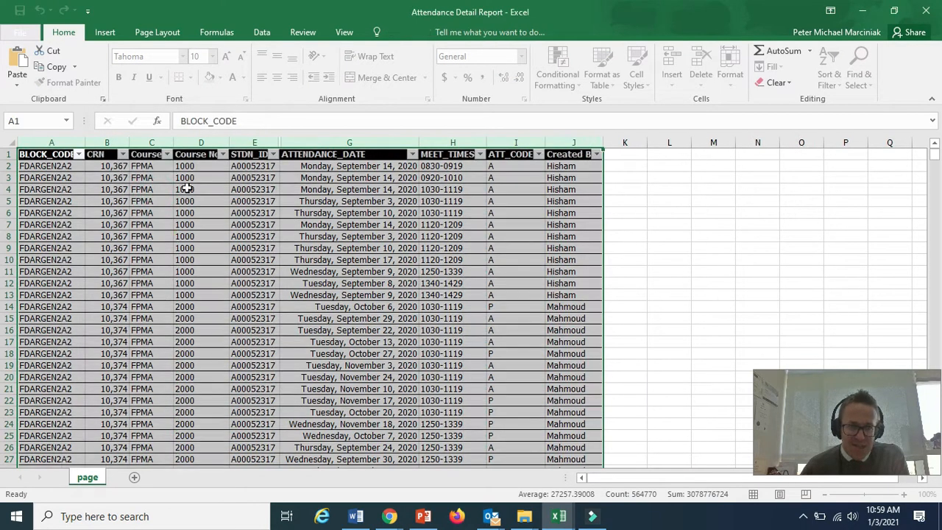
click(616, 283)
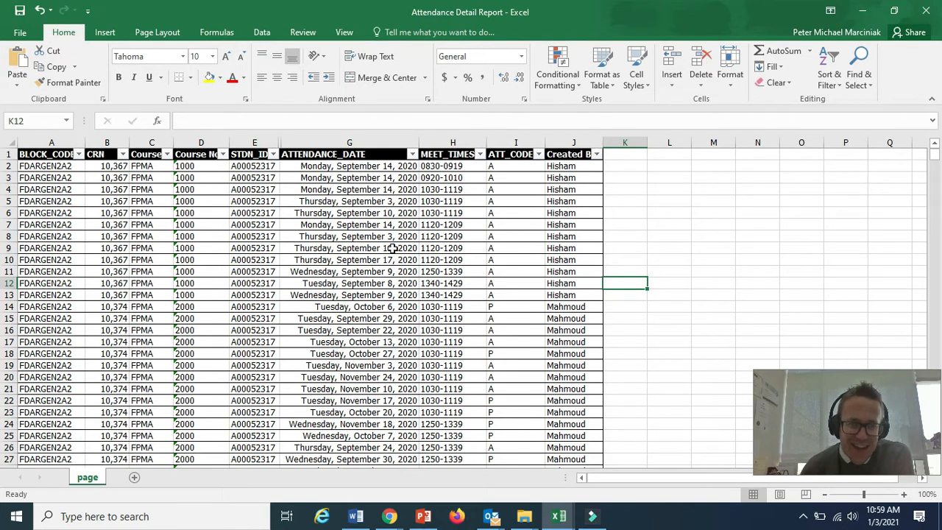
Sort the table by MEET_TIMES from A to Z and by ATTENDANCE_DATE from oldest to newest
click(480, 154)
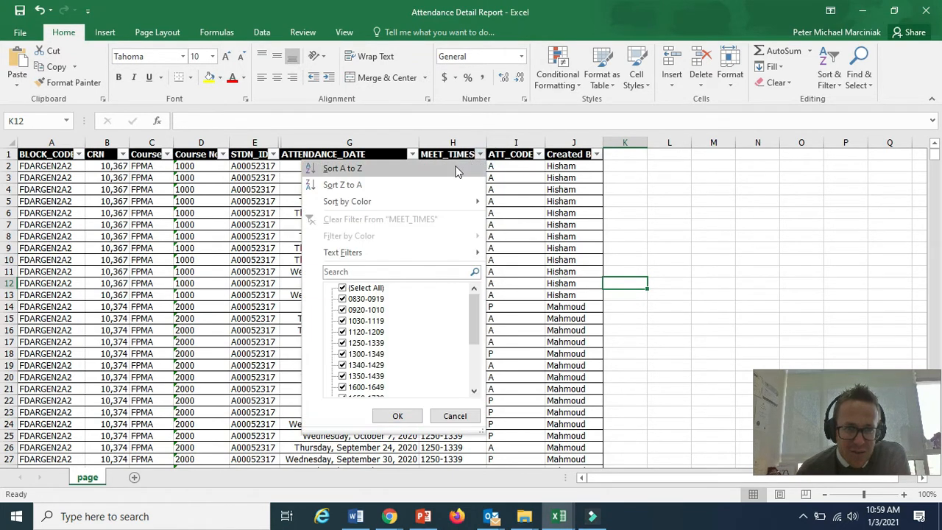
click(456, 169)
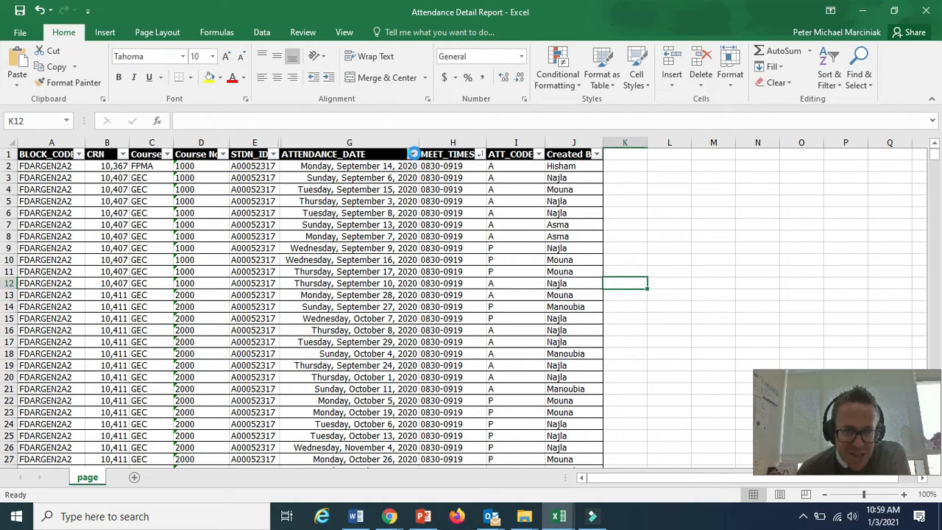
click(413, 154)
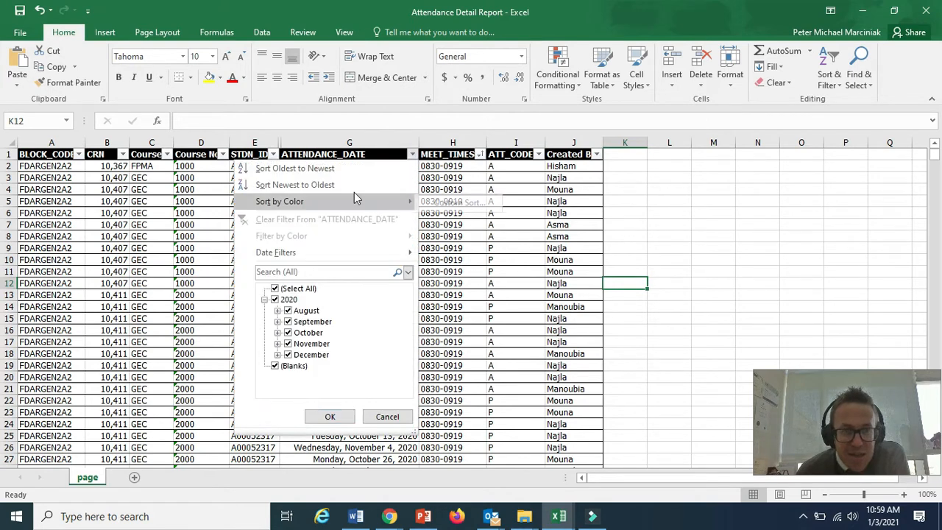
click(331, 170)
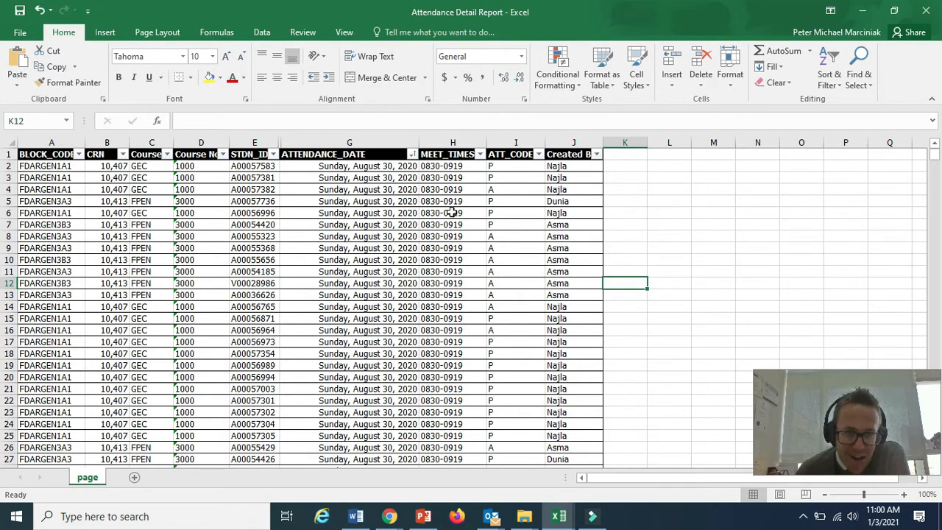
click(272, 154)
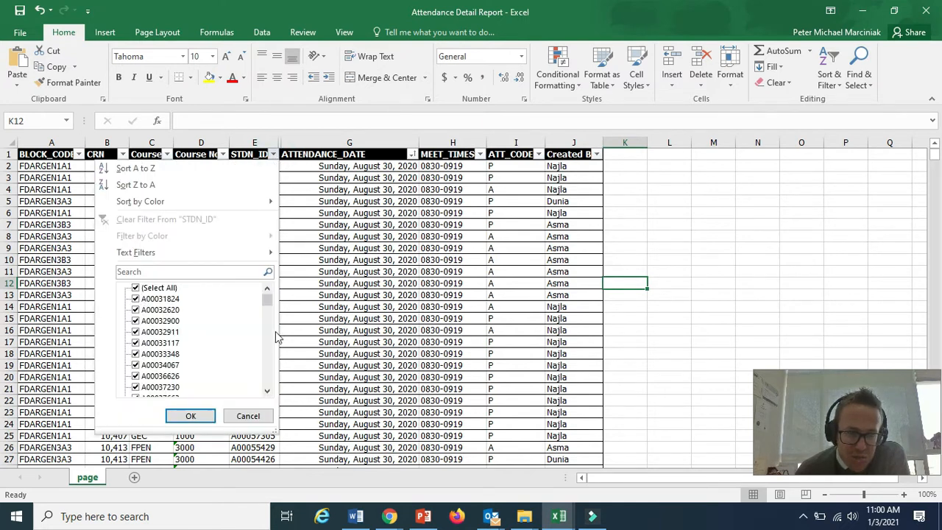
click(248, 415)
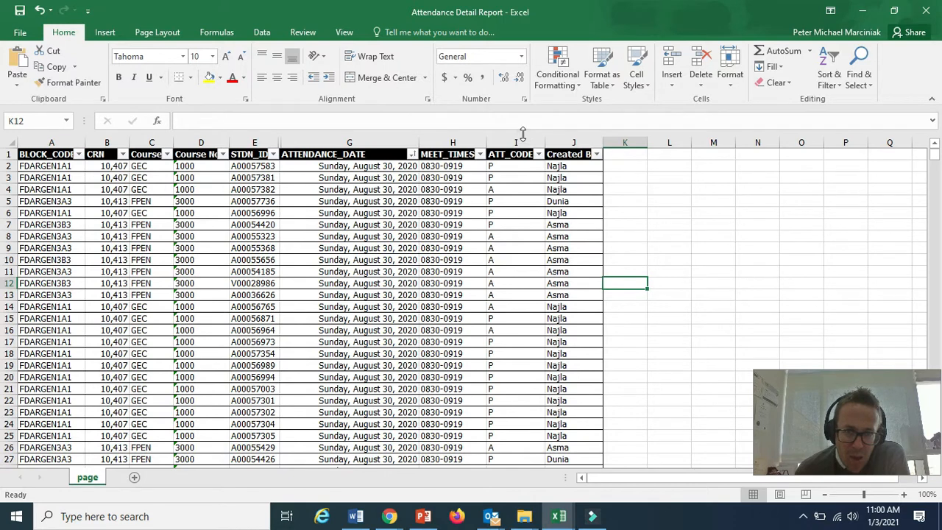
click(509, 165)
click(509, 189)
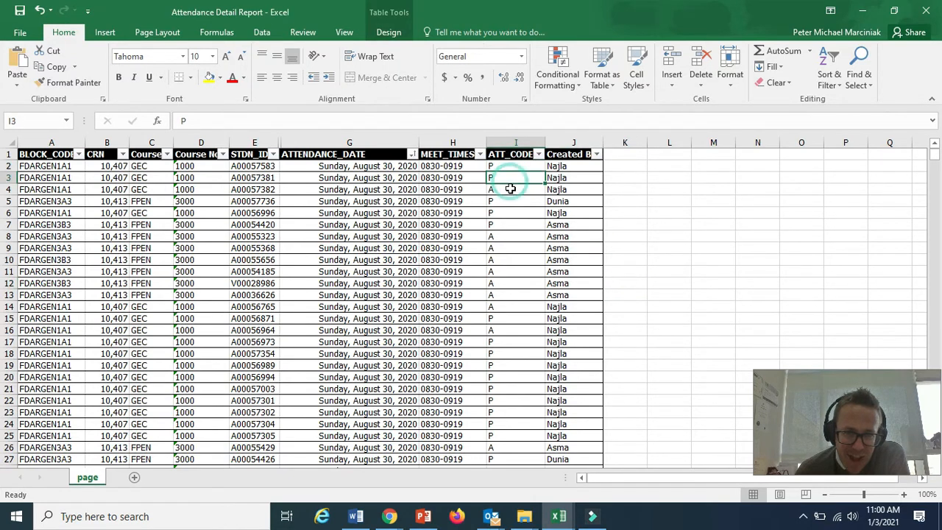
Add a conditional formatting rule to the ATT_CODE column that fills cells containing the specific text A in red
click(515, 138)
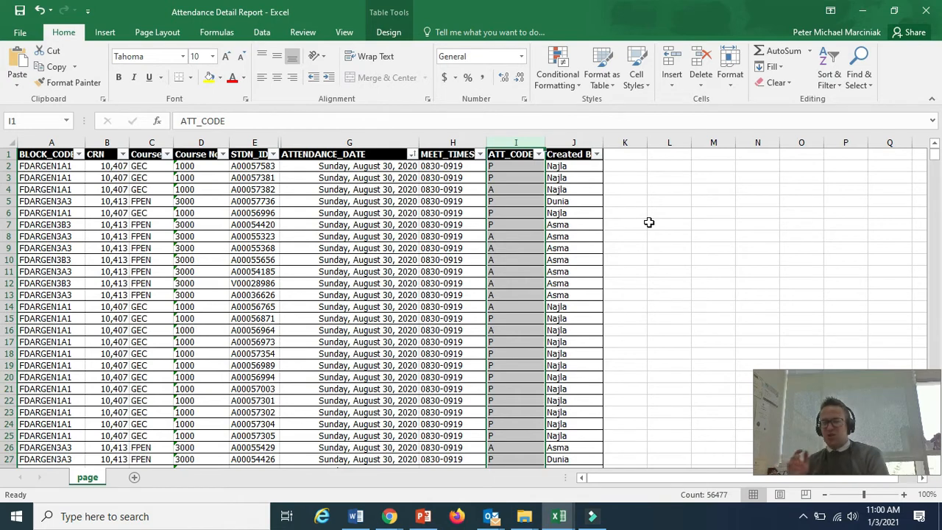
click(566, 87)
click(765, 371)
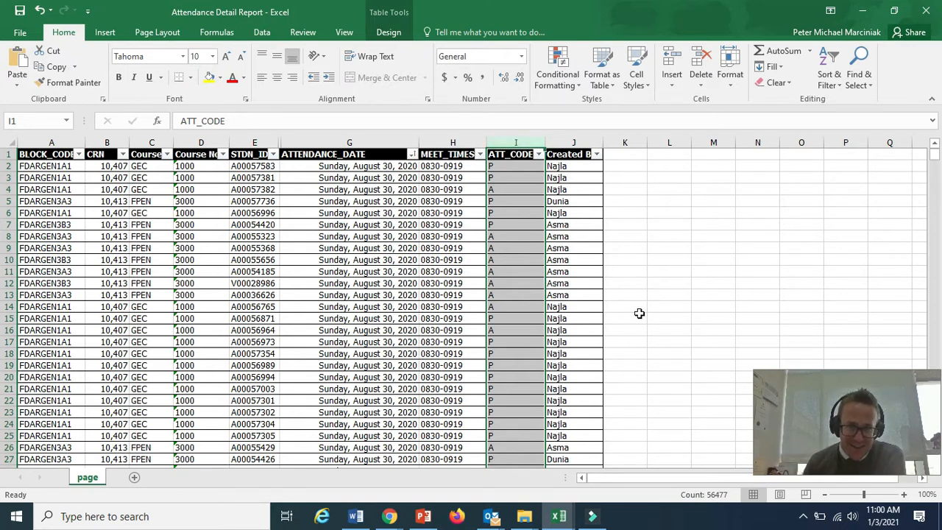
click(563, 79)
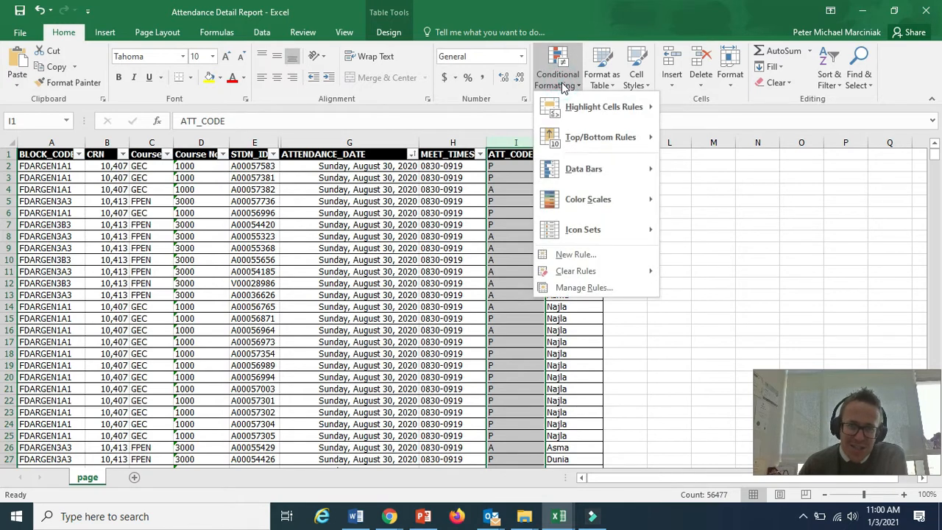
click(574, 254)
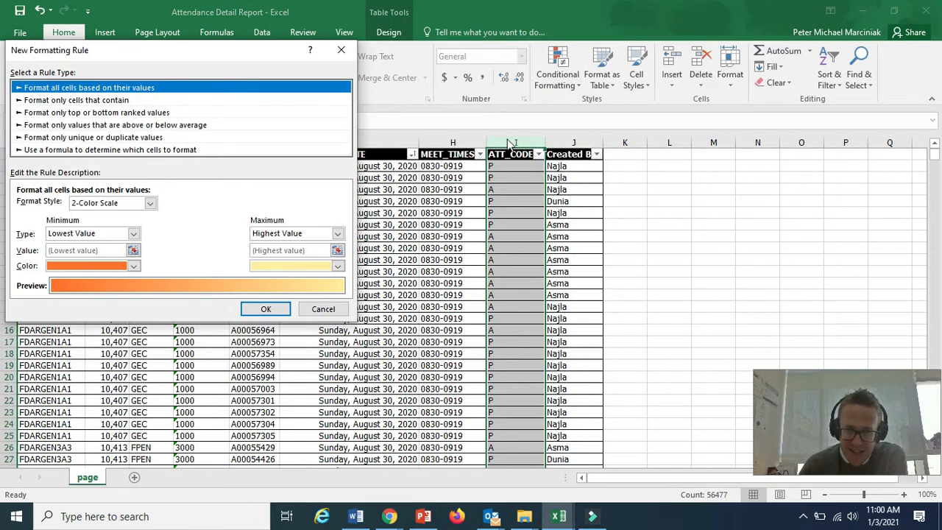
click(75, 103)
click(86, 206)
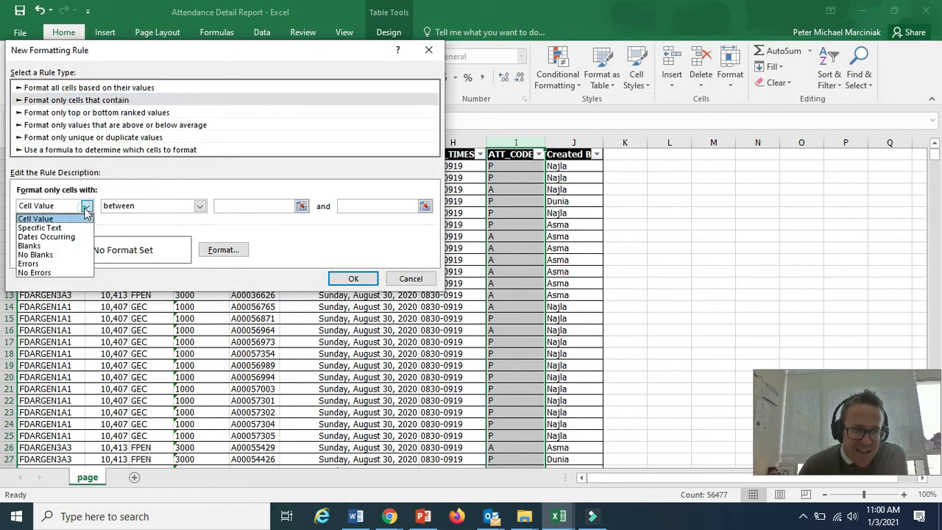
click(63, 228)
click(249, 206)
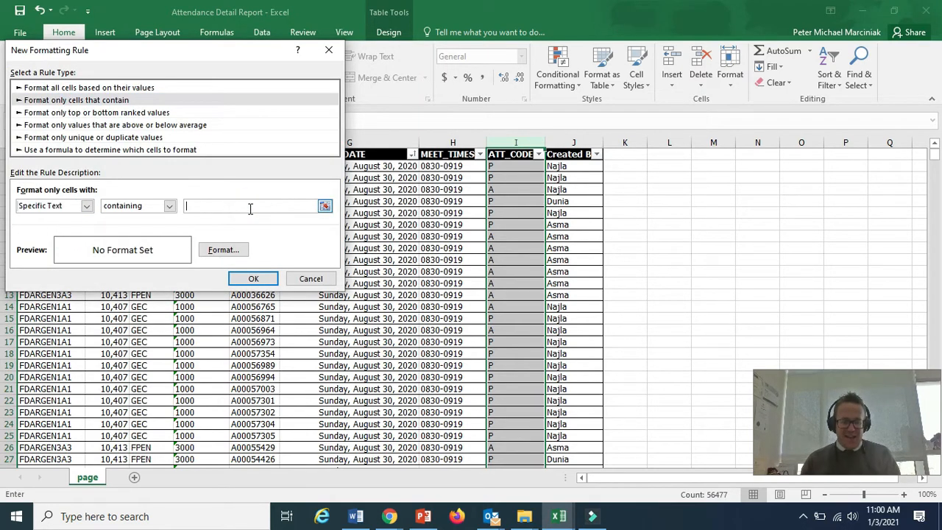
click(223, 250)
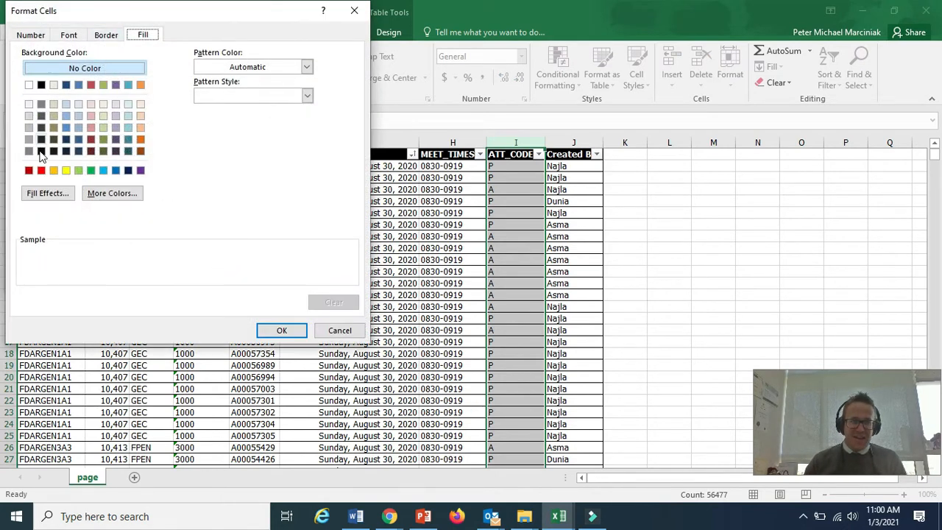
click(41, 170)
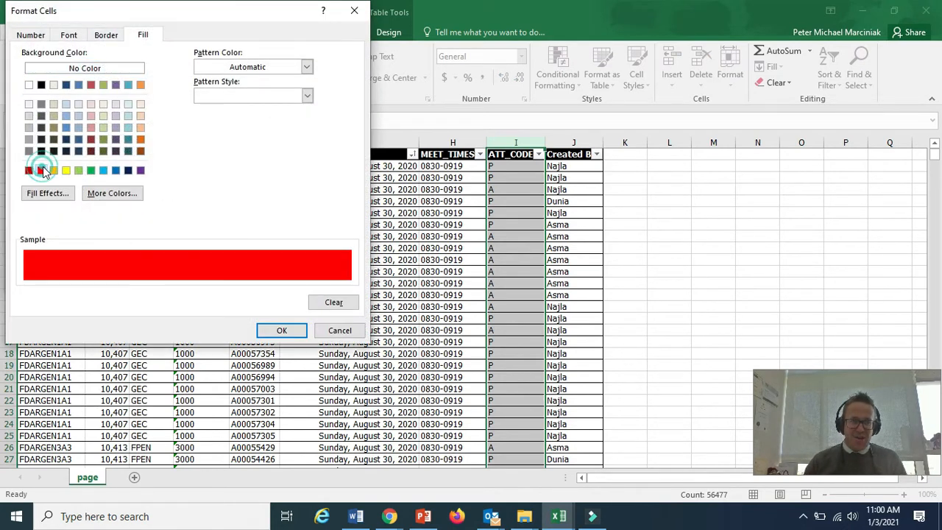
click(282, 331)
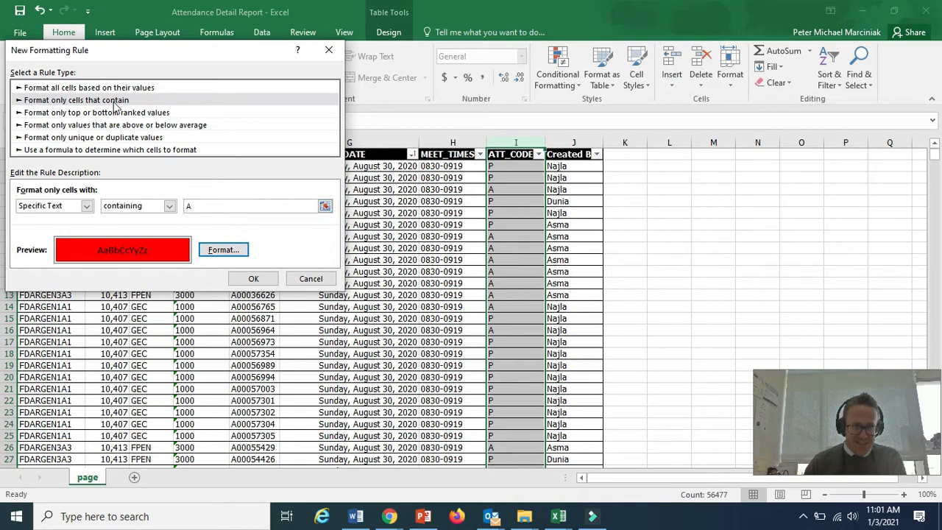
click(258, 281)
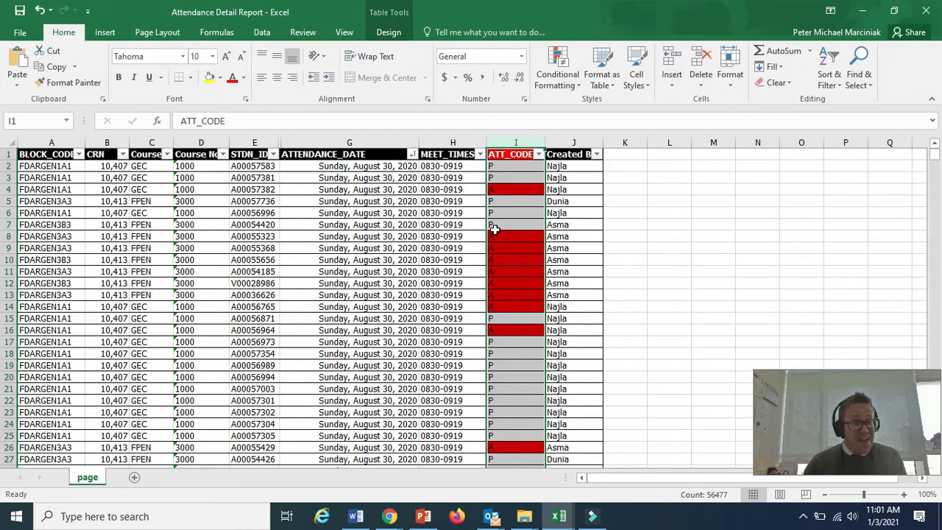
Add a conditional formatting rule to the ATT_CODE column that fills cells containing the specific text P in green
click(560, 77)
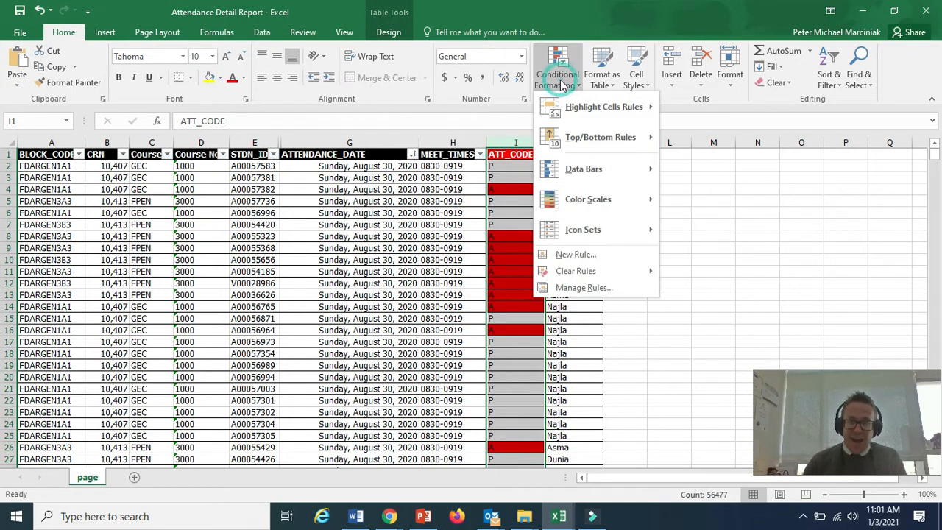
click(582, 256)
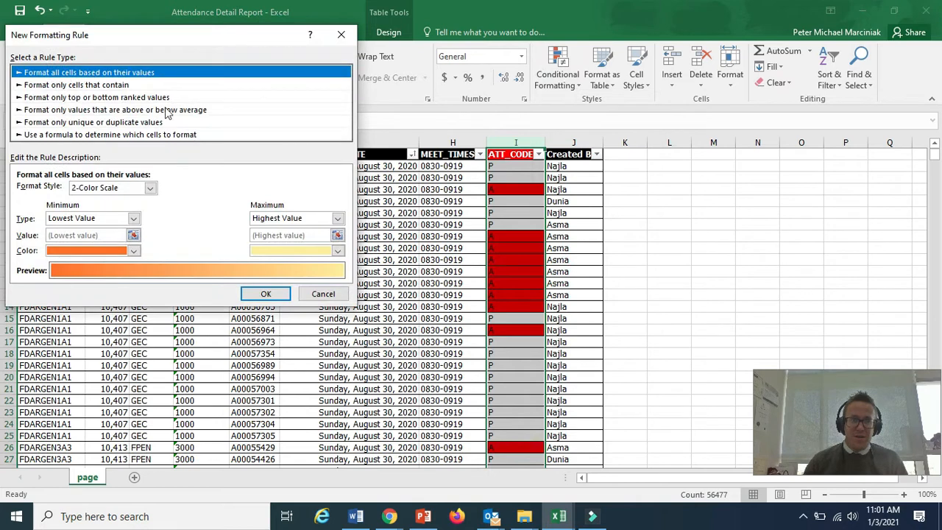
click(139, 86)
click(232, 190)
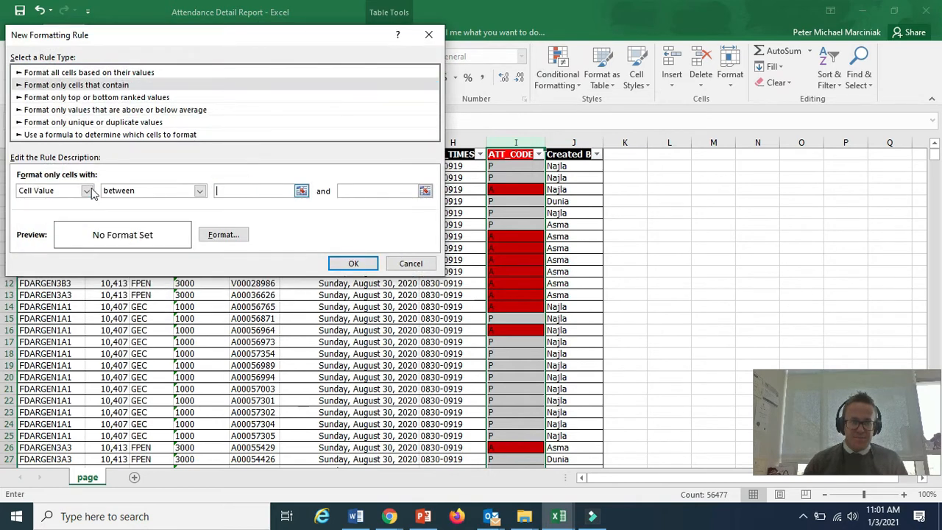
click(87, 191)
click(57, 213)
click(233, 190)
text(P)
click(223, 234)
click(91, 170)
click(273, 330)
click(257, 262)
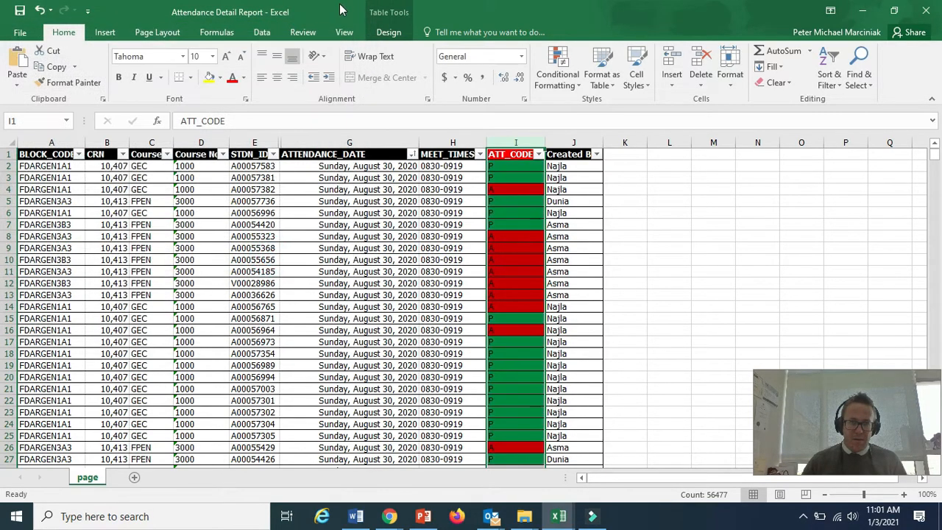
Add a conditional formatting rule to the ATT_CODE column that fills cells containing the specific text L in yellow
click(545, 86)
click(581, 254)
click(62, 70)
click(86, 177)
click(83, 195)
click(272, 174)
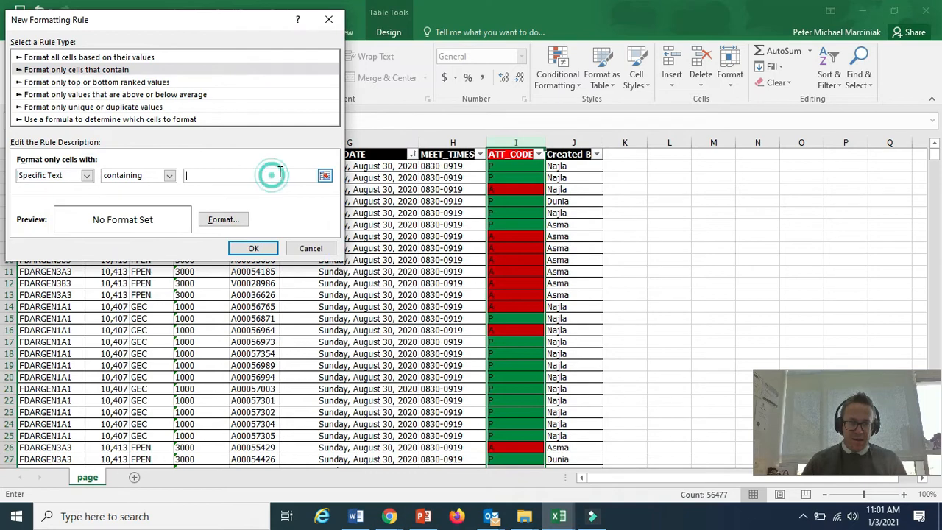
text(L)
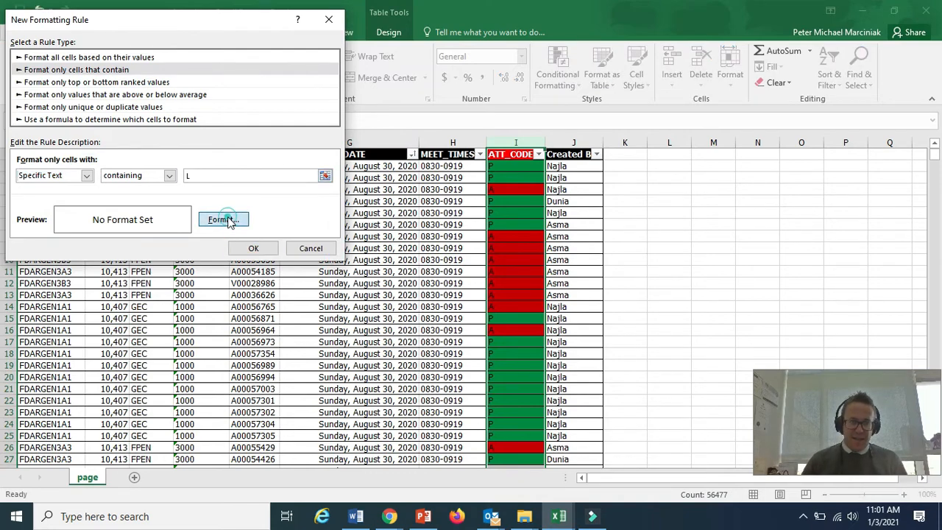
click(224, 219)
click(65, 170)
click(281, 330)
click(250, 248)
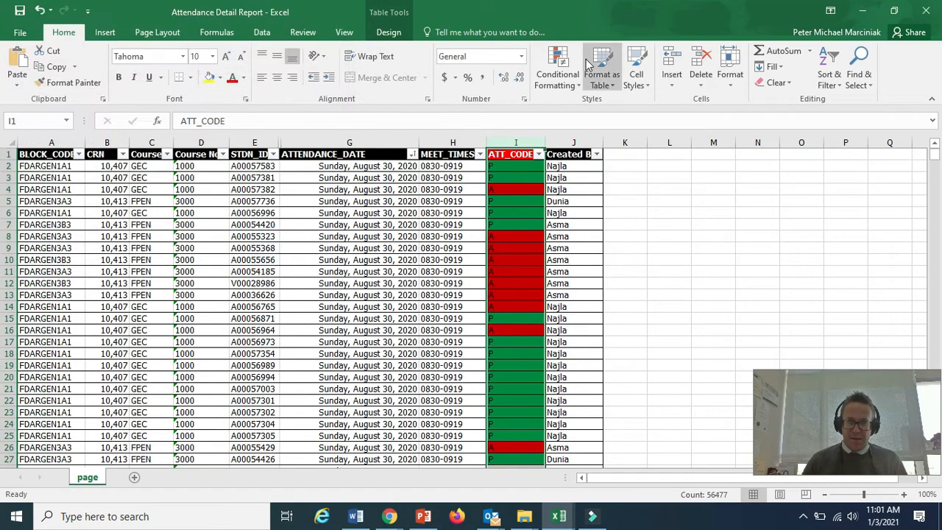
Add a conditional formatting rule to the ATT_CODE column that fills cells containing the specific text NR in light blue
click(557, 73)
click(575, 254)
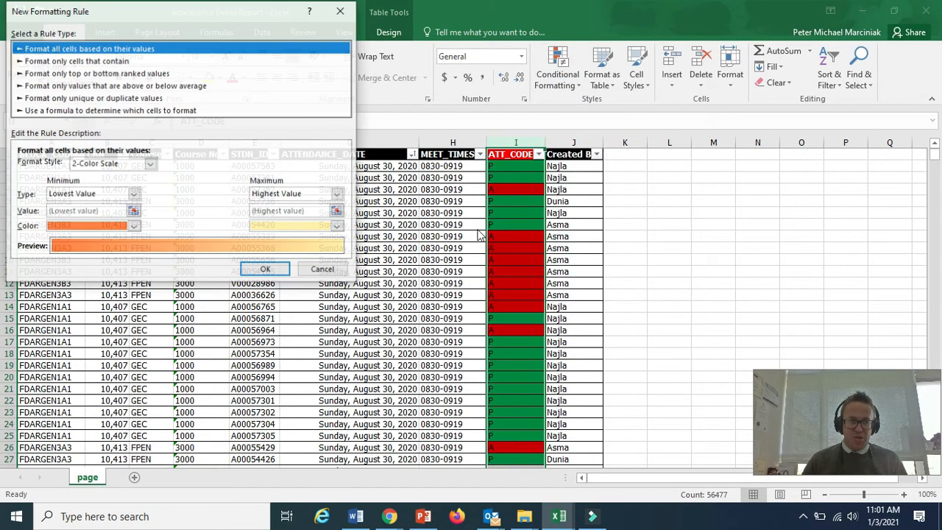
click(56, 60)
click(86, 167)
click(44, 189)
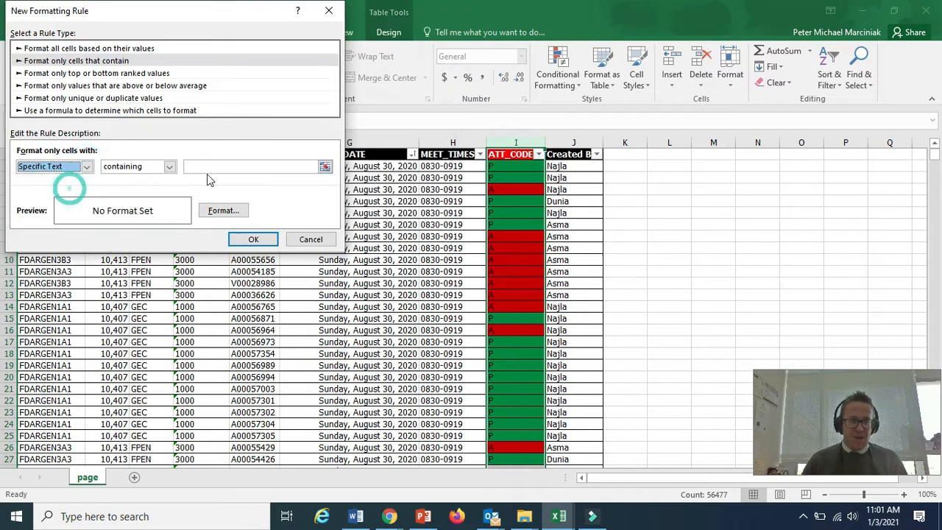
click(243, 166)
text(N)
click(225, 211)
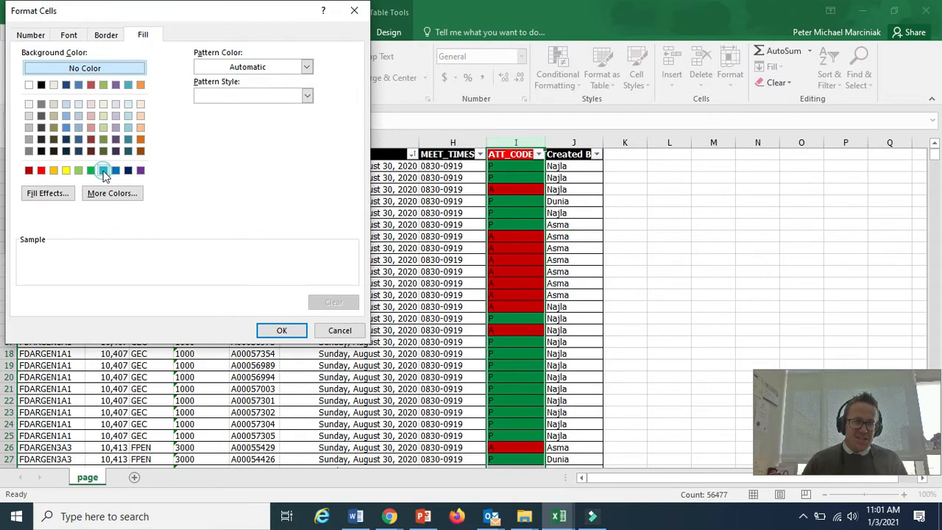
click(103, 171)
click(281, 329)
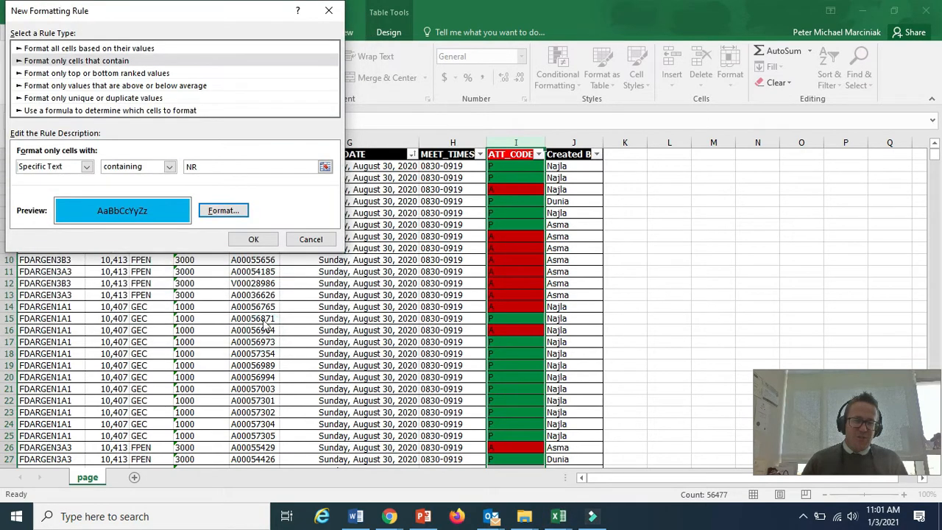
click(248, 240)
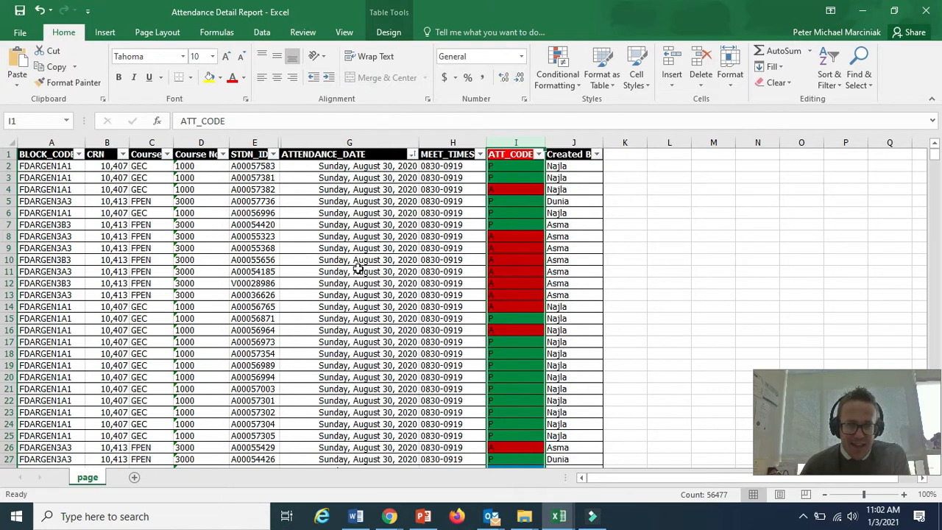
click(472, 295)
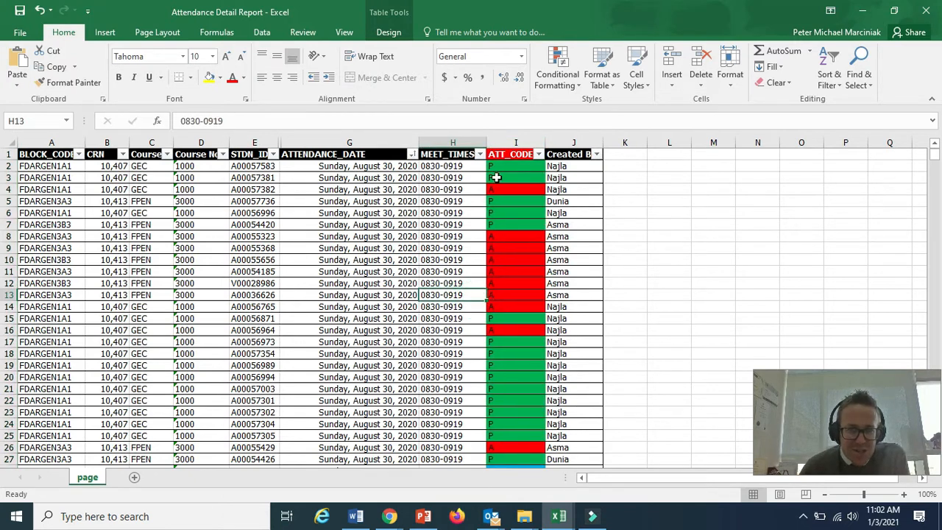
Filter the table by STDN_ID to the first student in the list only and review that student's colour-coded attendance
click(272, 154)
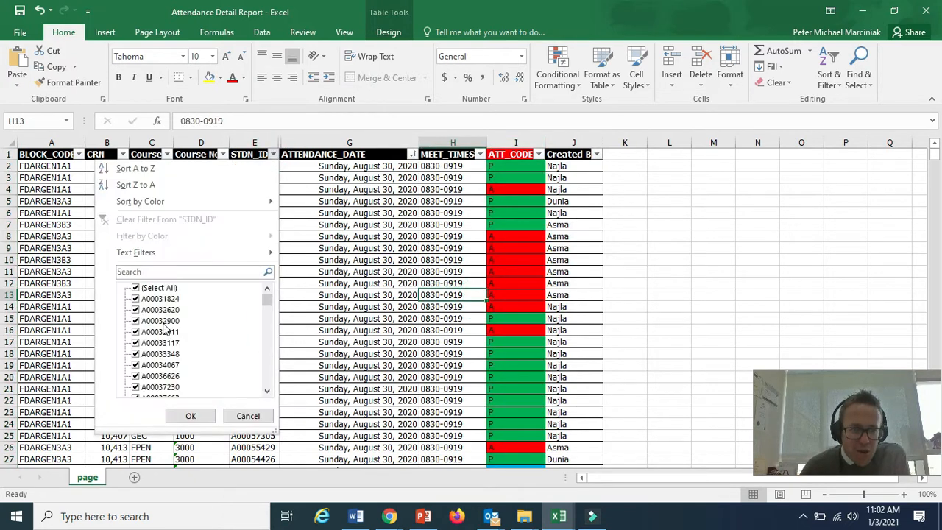
click(136, 288)
click(136, 287)
click(191, 416)
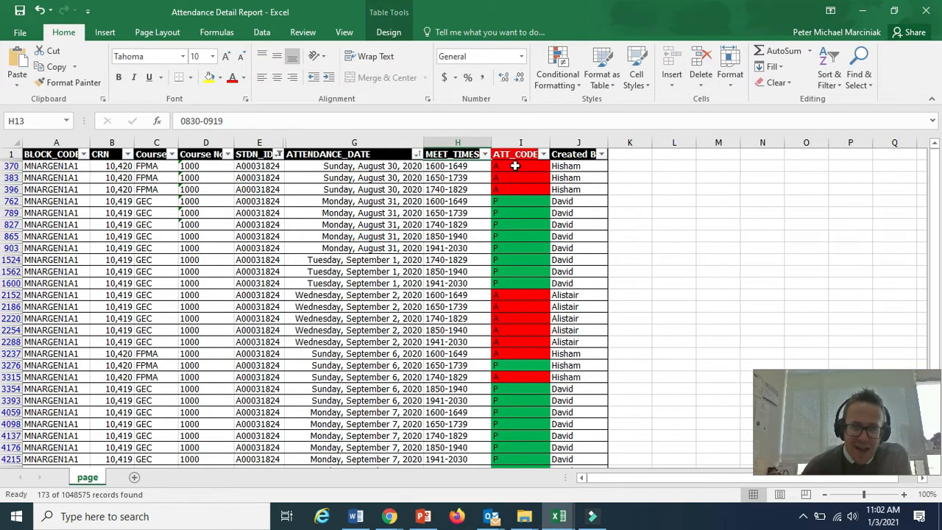
drag(347, 294, 513, 341)
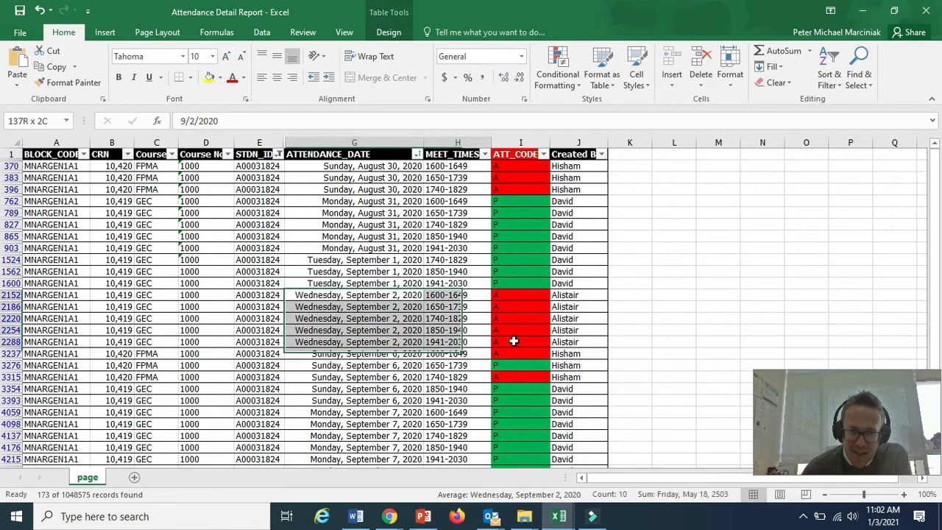
click(513, 358)
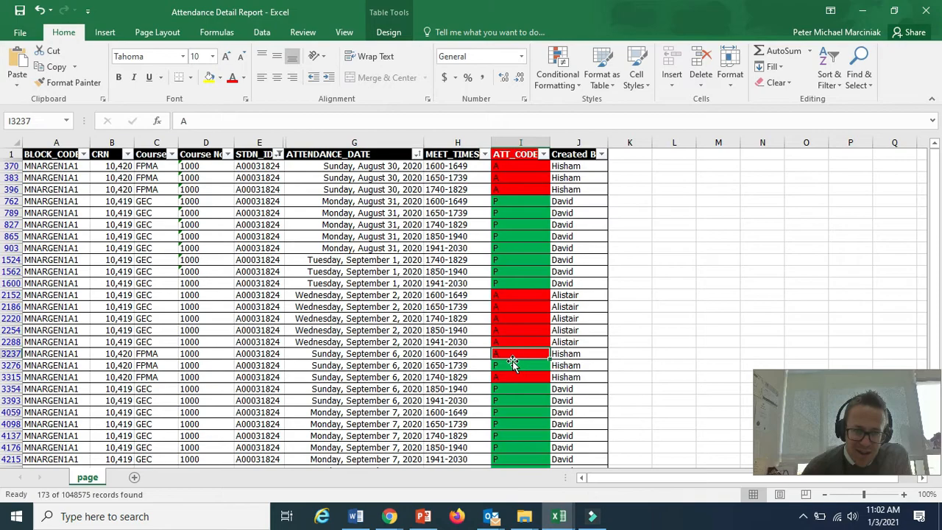
scroll(511, 362, down, 1)
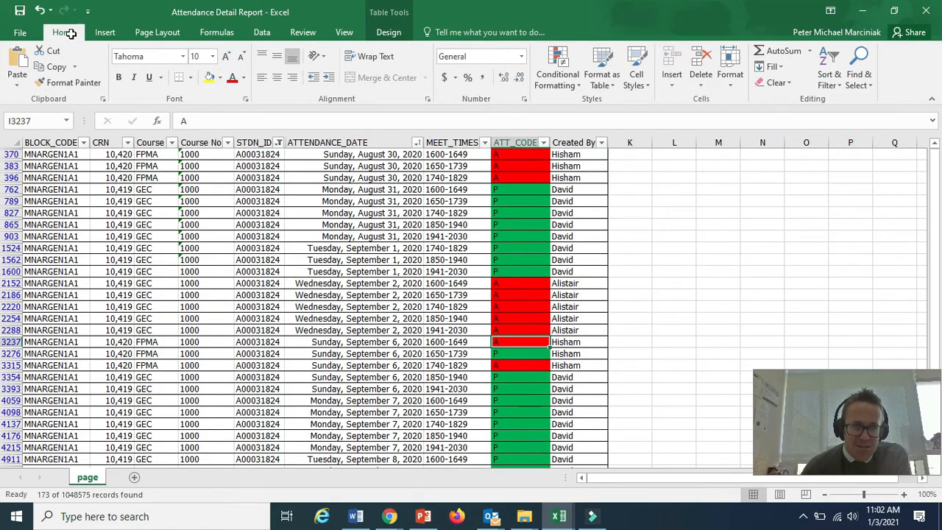
scroll(70, 35, down, 1)
Preview the filtered report for printing and set the page to landscape, scaled to fit 1 page wide and several pages tall
click(28, 39)
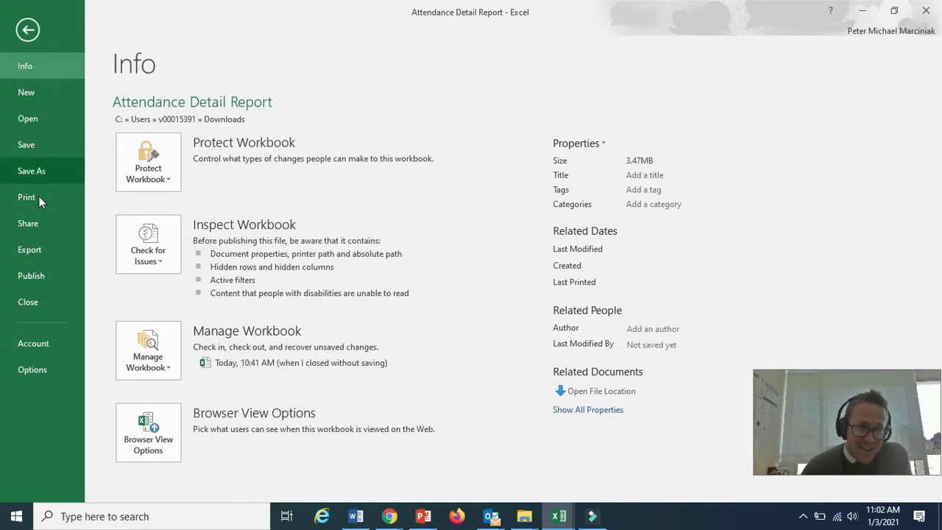
click(39, 197)
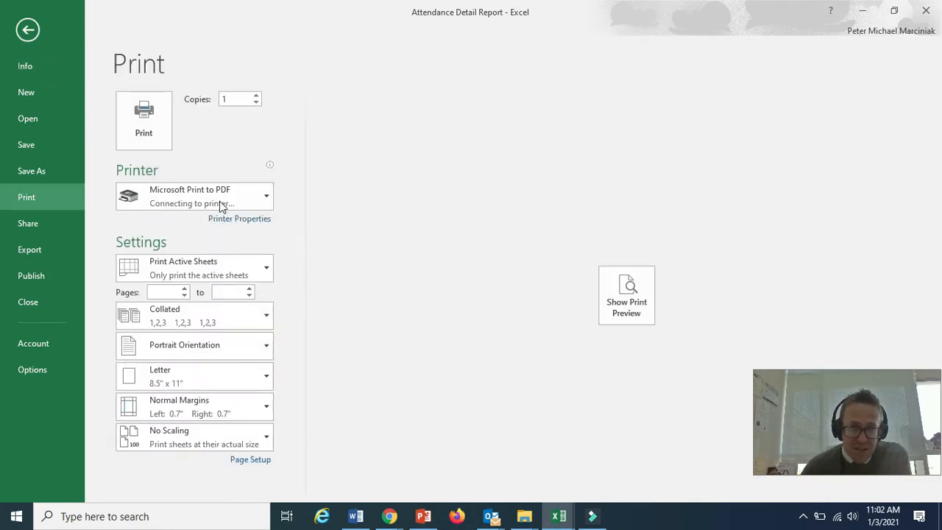
click(634, 282)
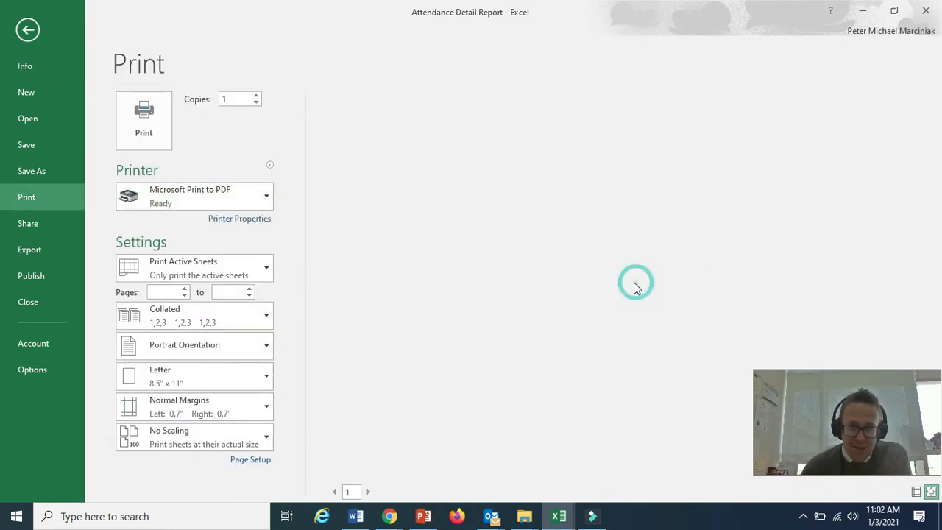
click(249, 461)
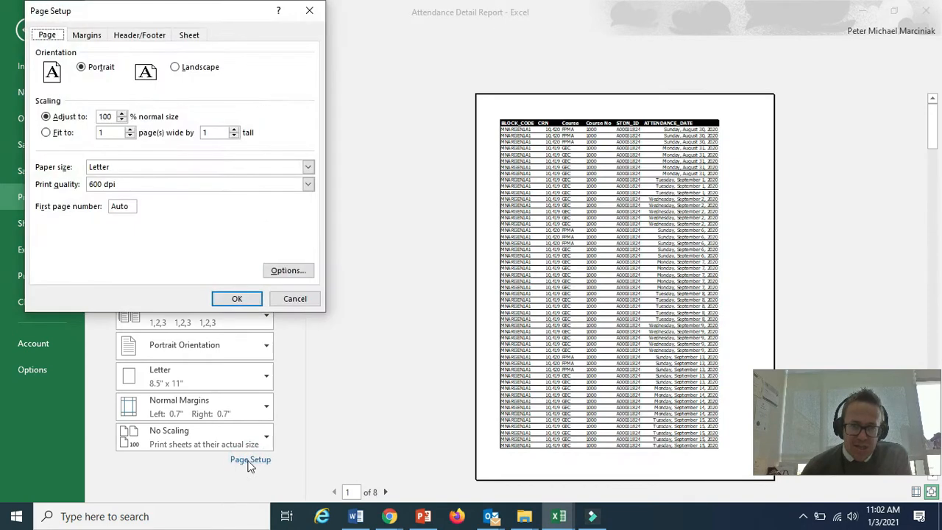
click(187, 67)
click(64, 136)
click(236, 131)
click(236, 130)
click(249, 300)
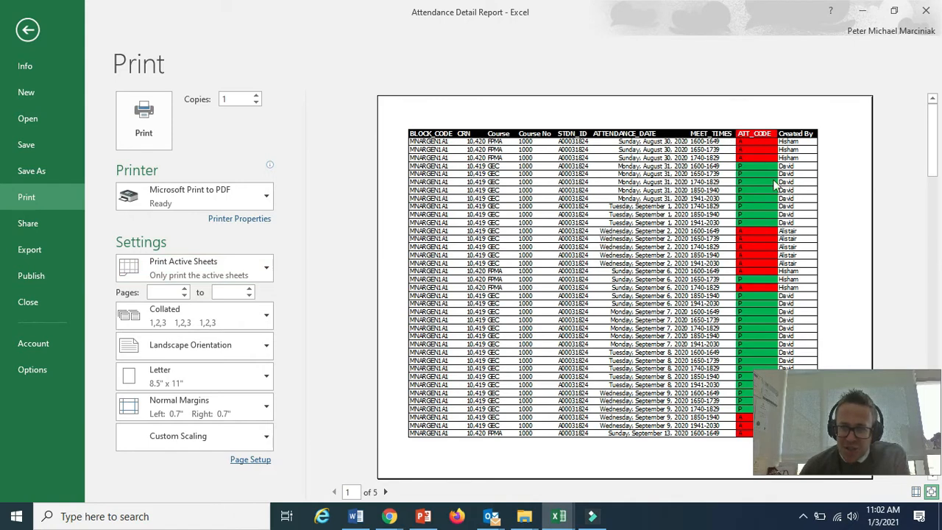
Look through the pages of the print preview up to page 4 and return to the worksheet without printing
drag(931, 165, 927, 330)
click(385, 491)
click(386, 491)
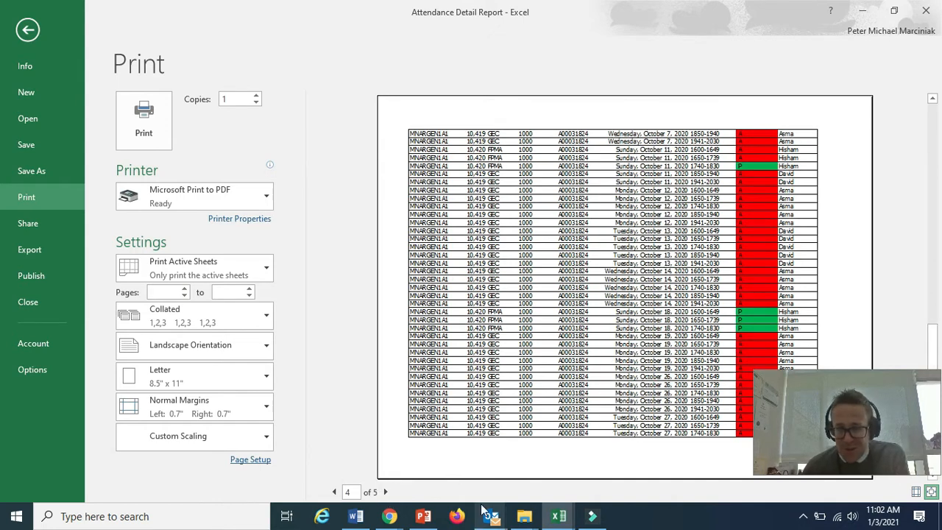
mouse_move(483, 509)
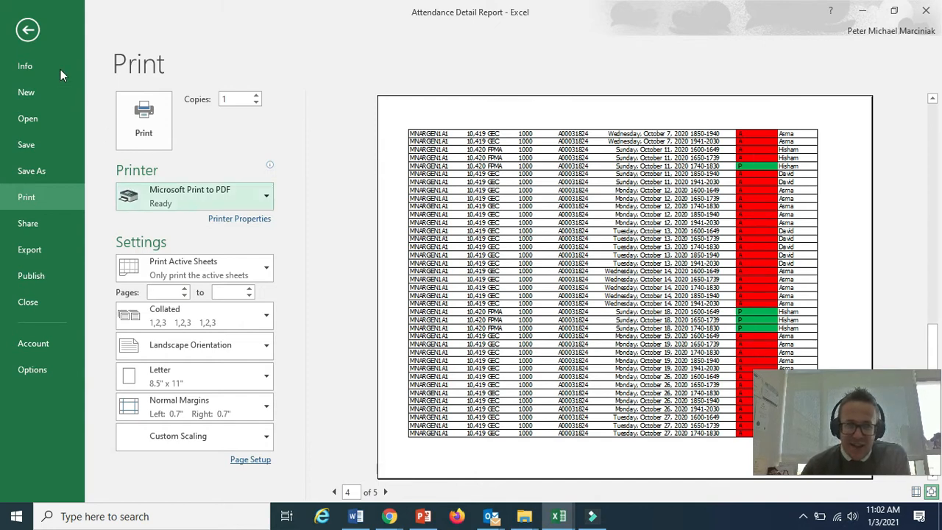
click(28, 29)
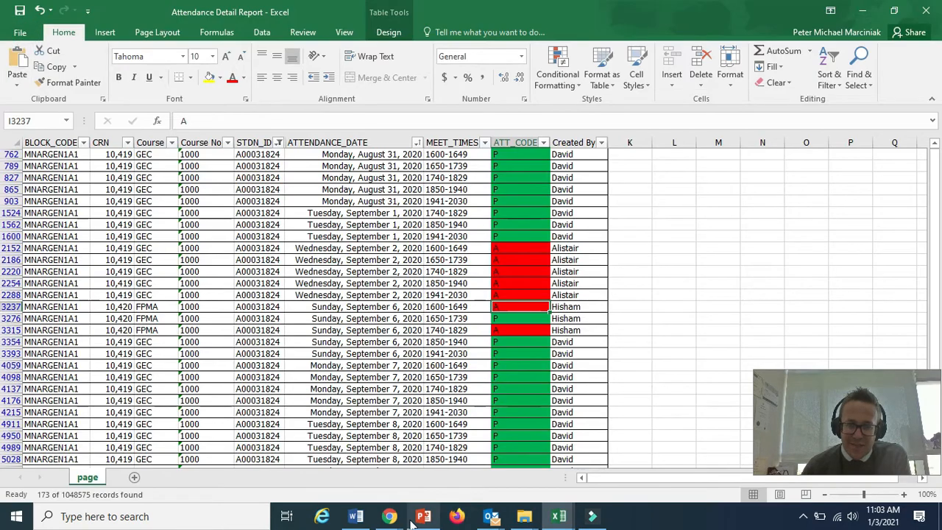
Switch to Chrome and show the Student Services report list in IBM Cognos Connection
mouse_move(389, 516)
click(340, 435)
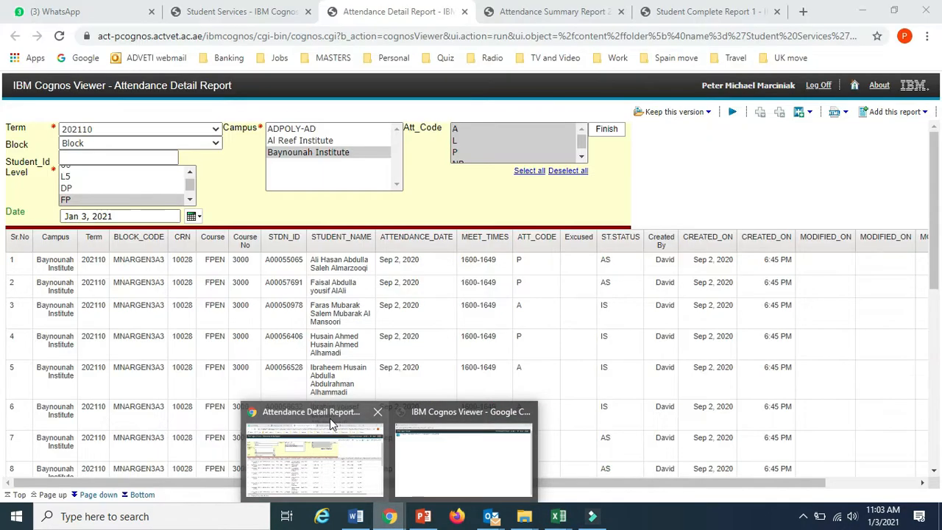
click(280, 9)
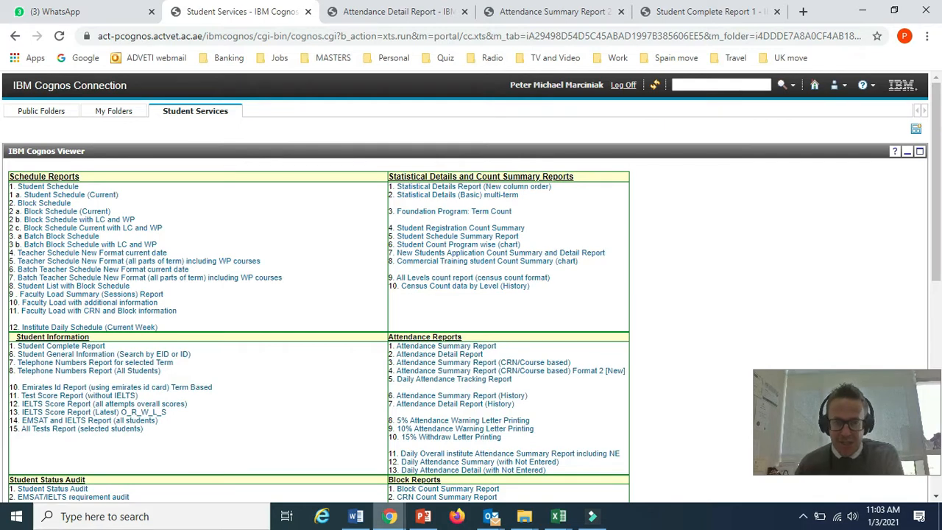
click(593, 518)
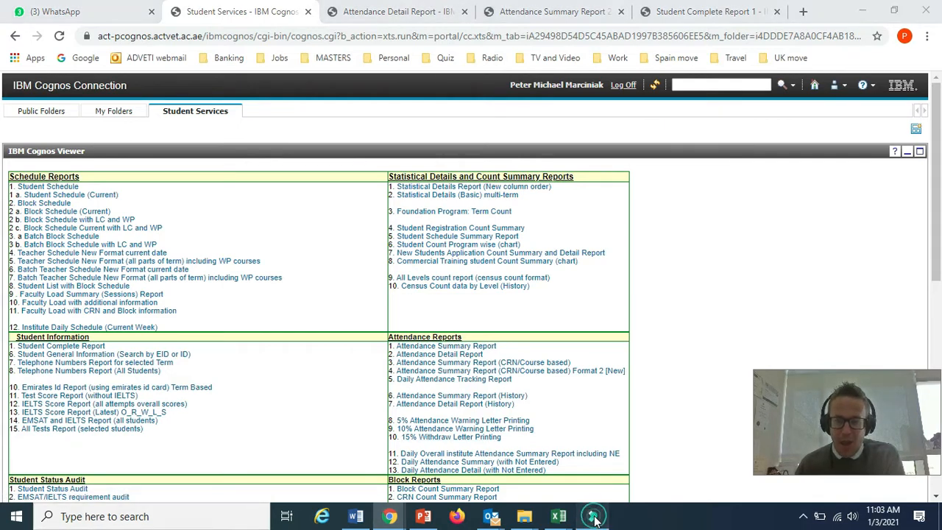